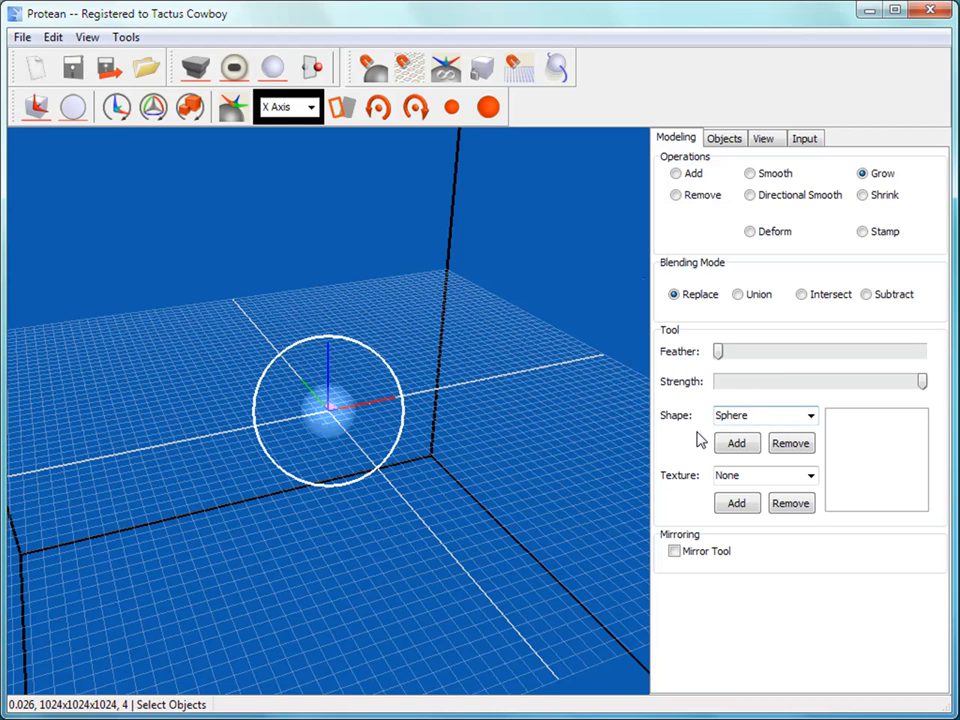
- Look through the available tool shapes and textures, keeping Sphere and None
click(811, 416)
click(725, 467)
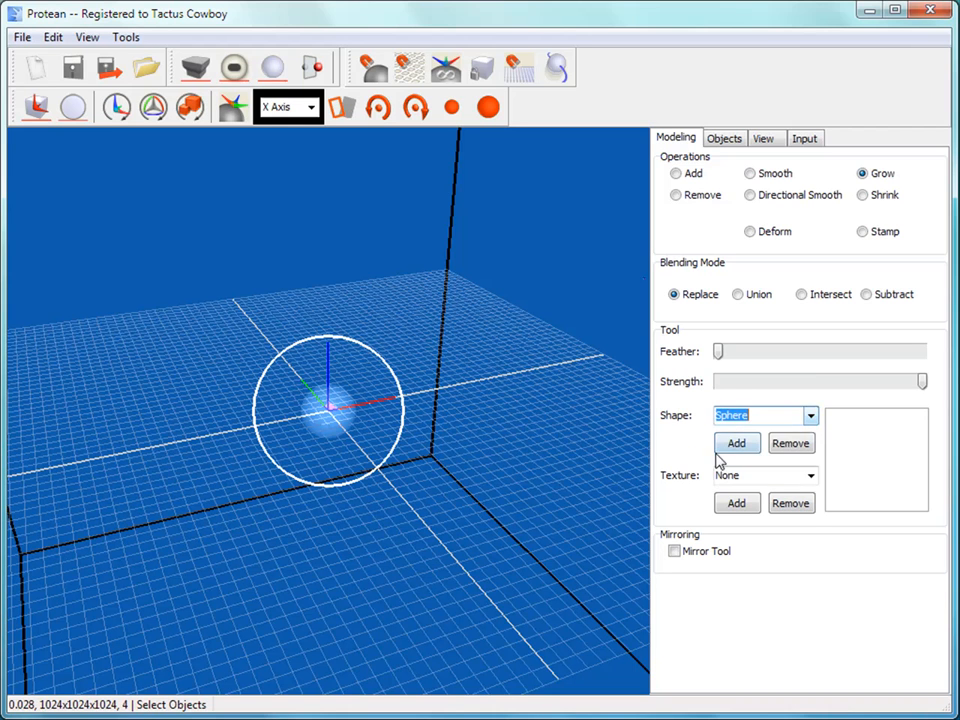
click(811, 478)
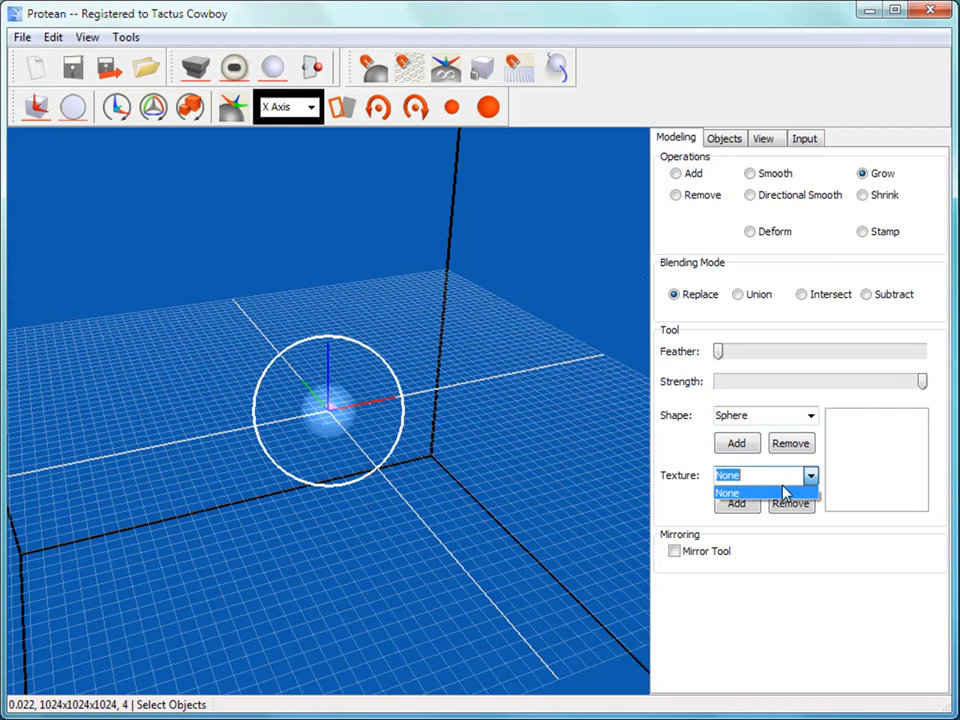
click(684, 494)
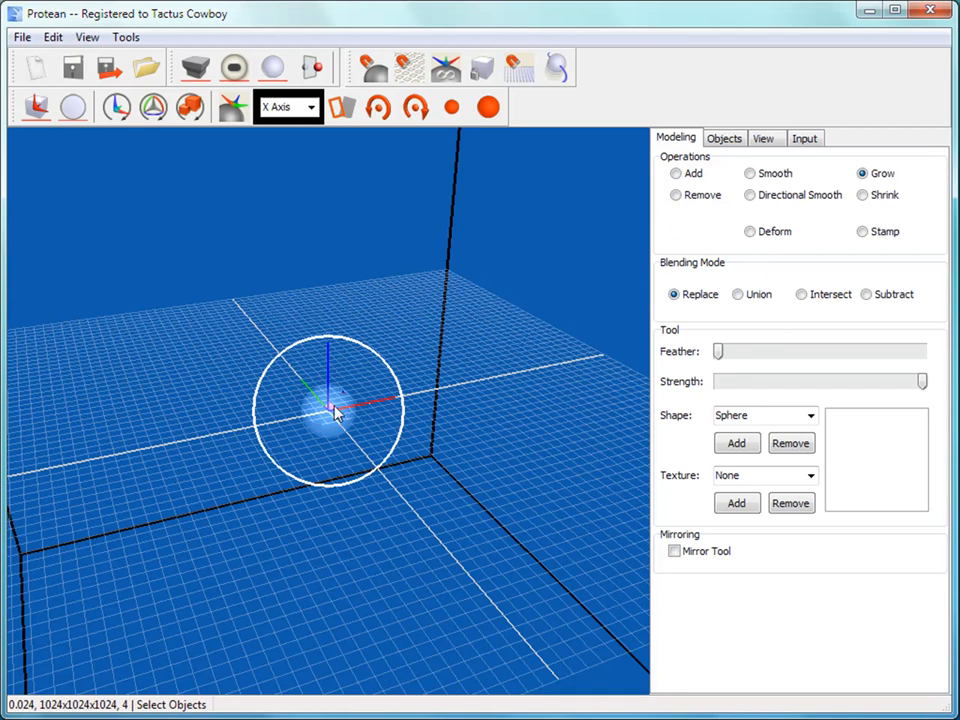
click(810, 415)
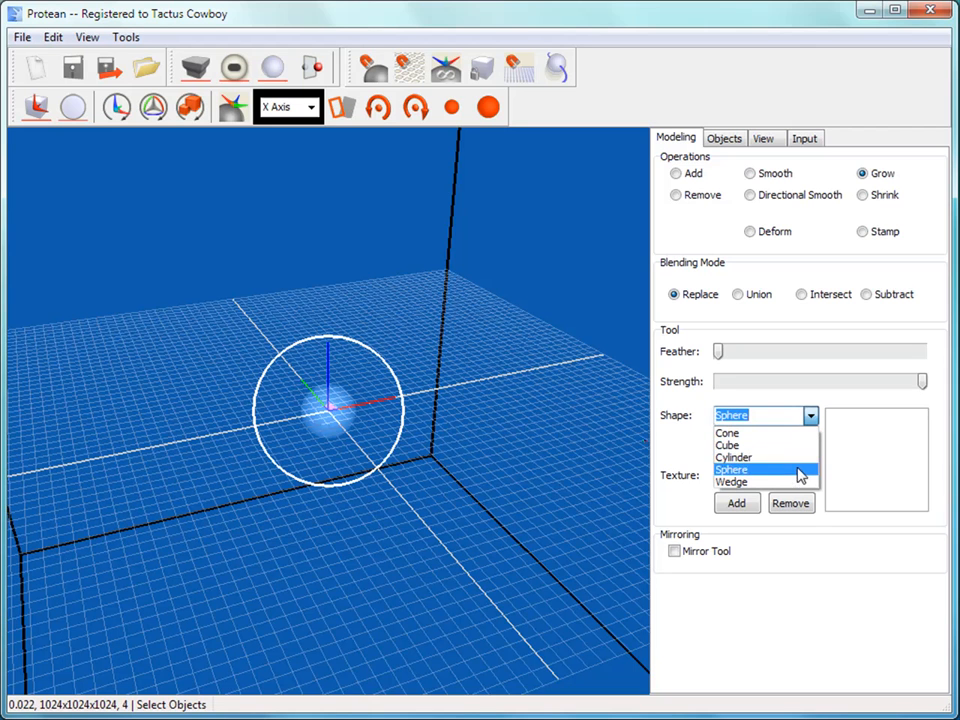
click(727, 419)
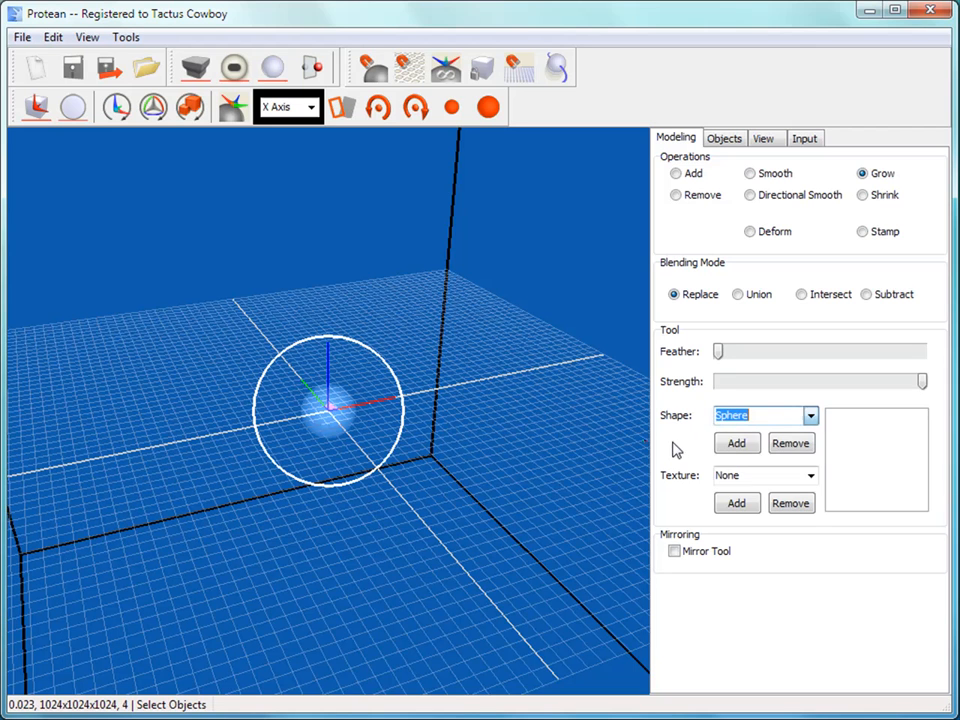
- Add a custom hose tool shape by opening the Ase file in the Documents library's tools folder
click(733, 445)
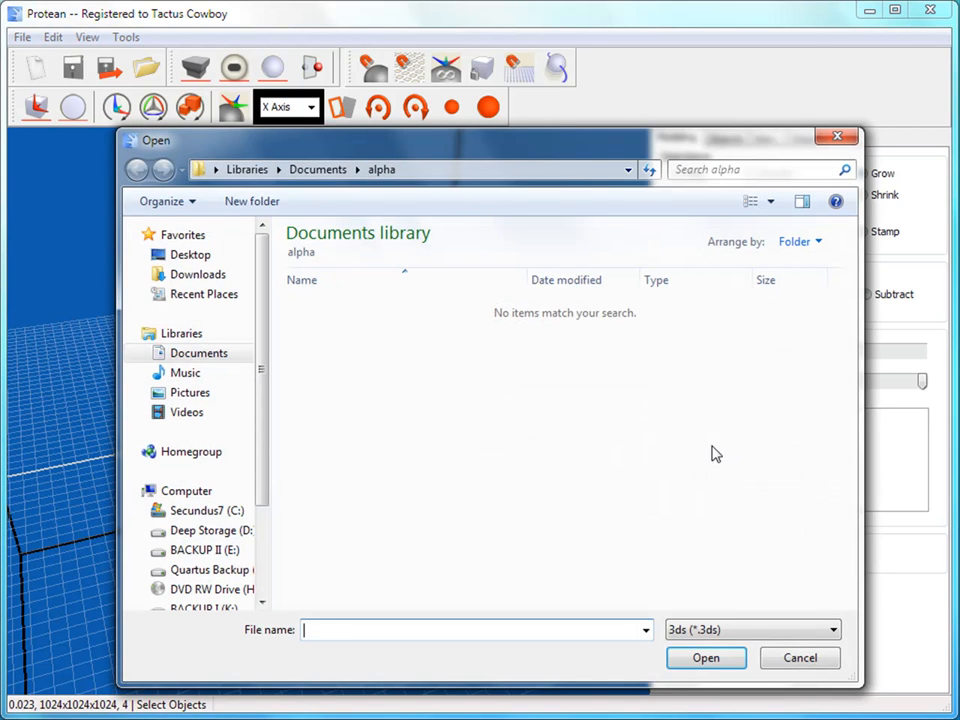
click(317, 170)
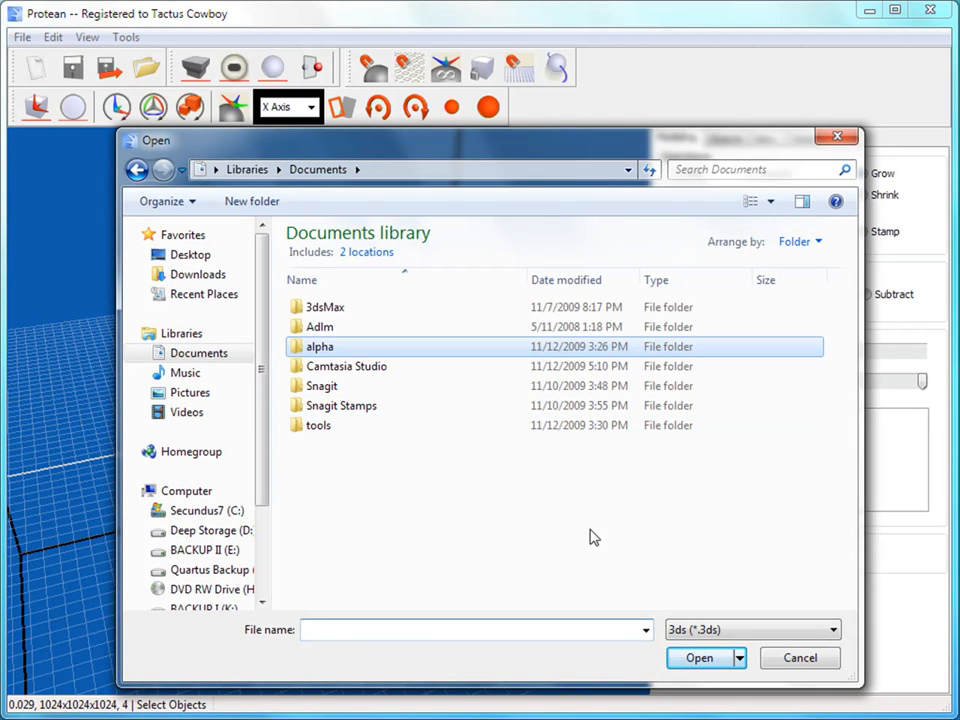
double_click(358, 425)
click(830, 630)
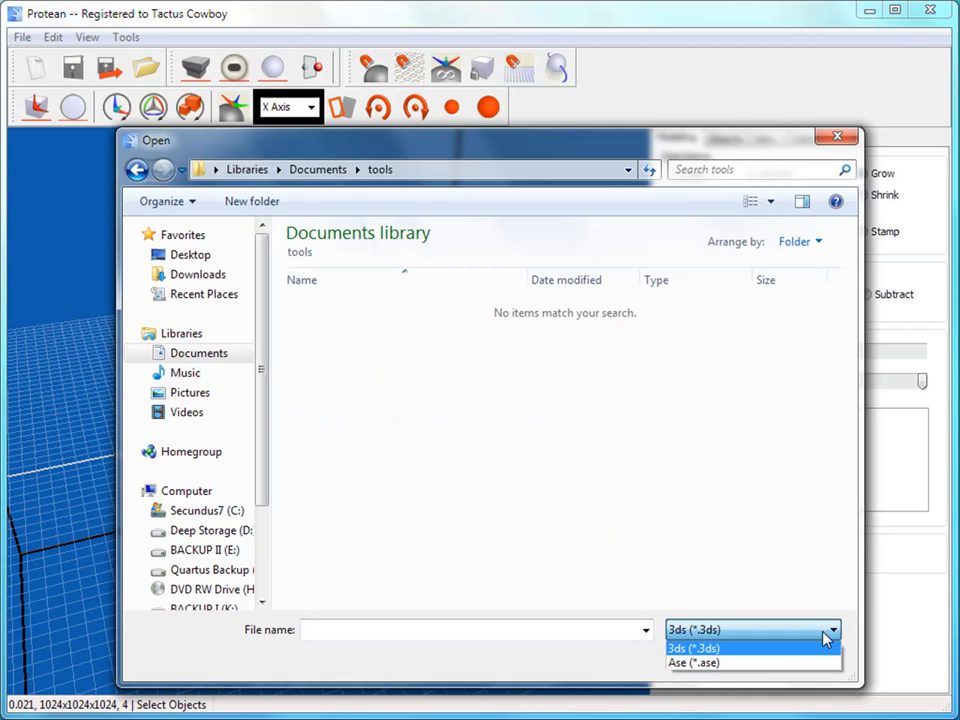
click(772, 663)
click(313, 309)
click(704, 664)
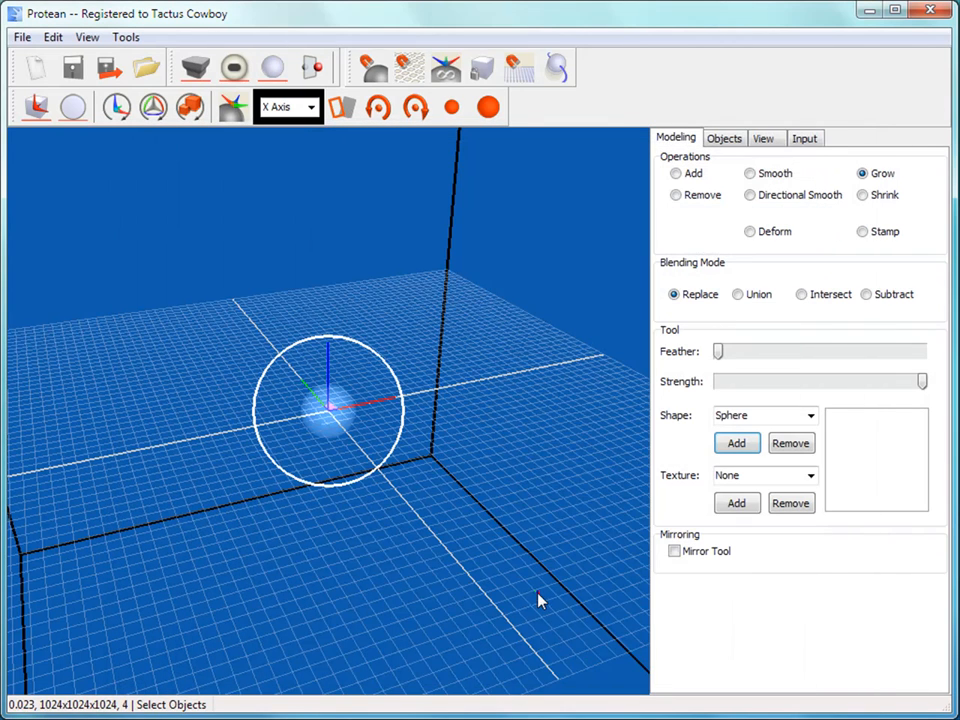
- Set the tool shape to hose and inspect it in the viewport from several angles
click(810, 415)
click(789, 494)
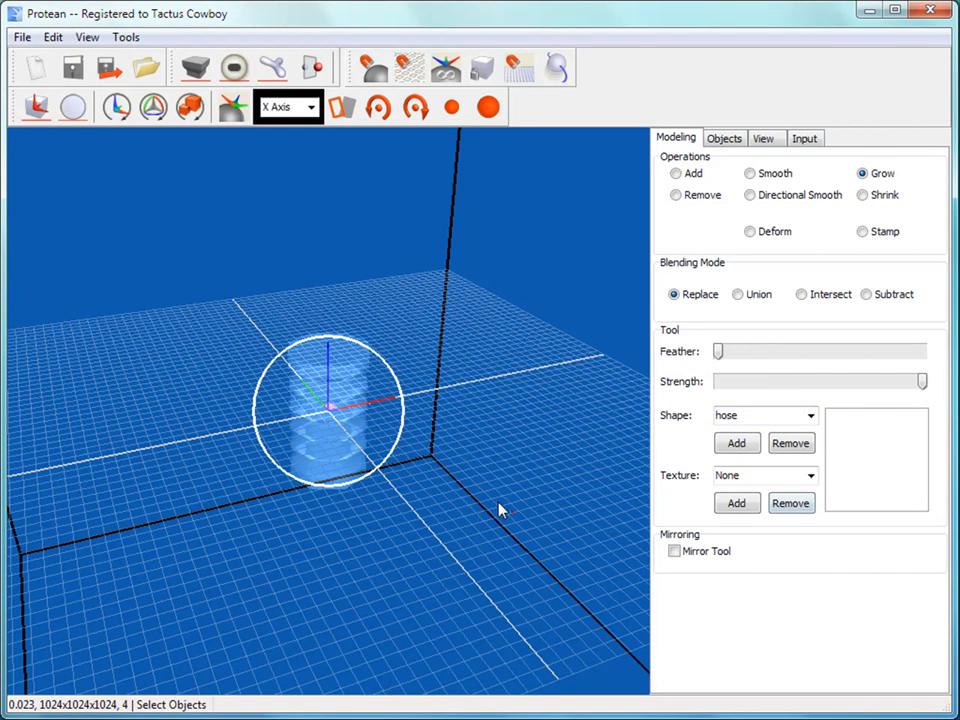
mouse_move(307, 447)
middle_down()
mouse_move(336, 422)
mouse_move(315, 446)
mouse_move(241, 390)
middle_up()
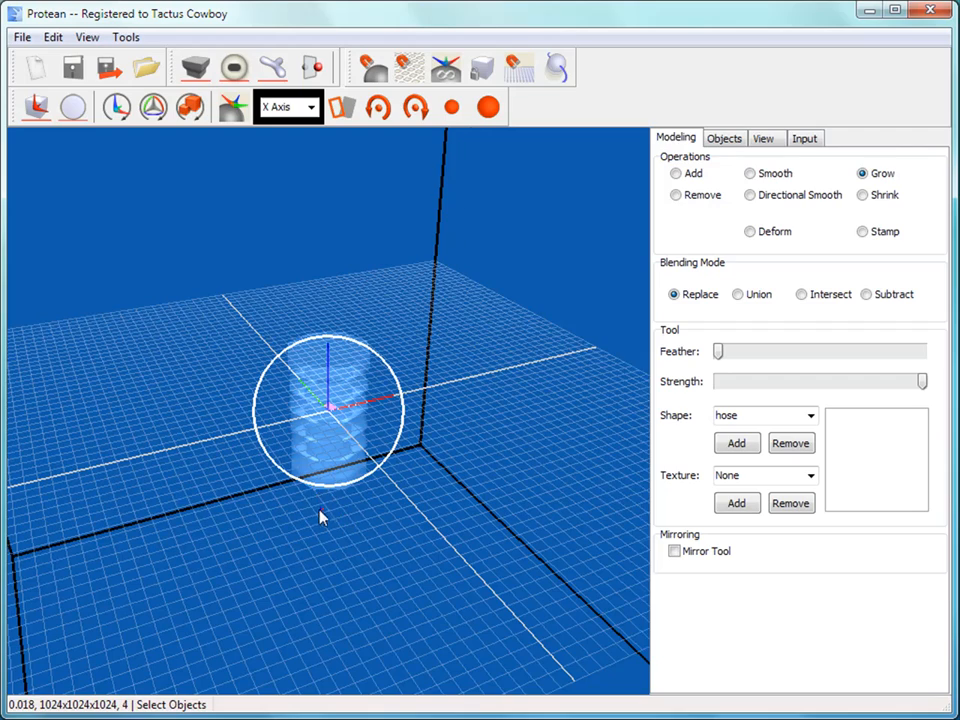
middle_drag(321, 514, 290, 518)
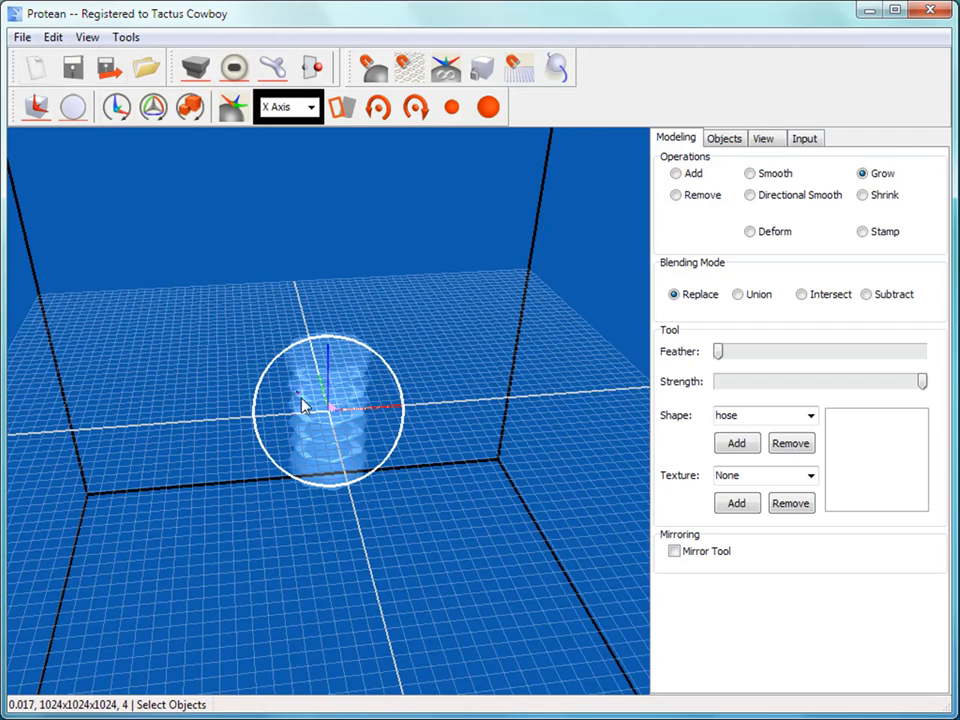
mouse_move(249, 379)
middle_down()
mouse_move(265, 370)
mouse_move(268, 336)
mouse_move(236, 321)
middle_up()
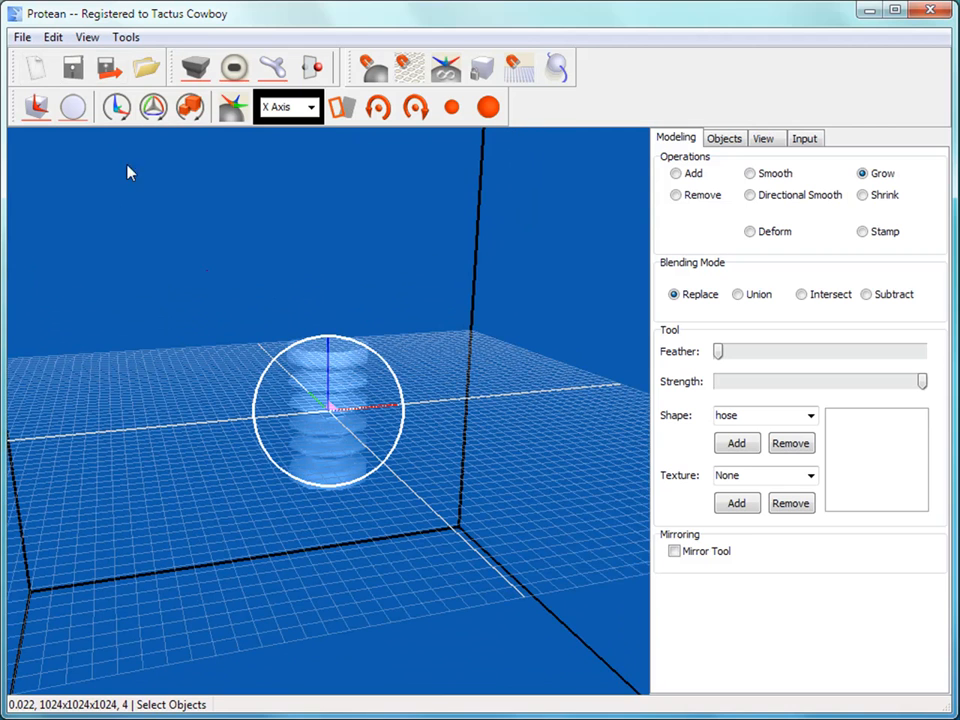
- Create a new clay volume with the Small (256) preset
click(44, 70)
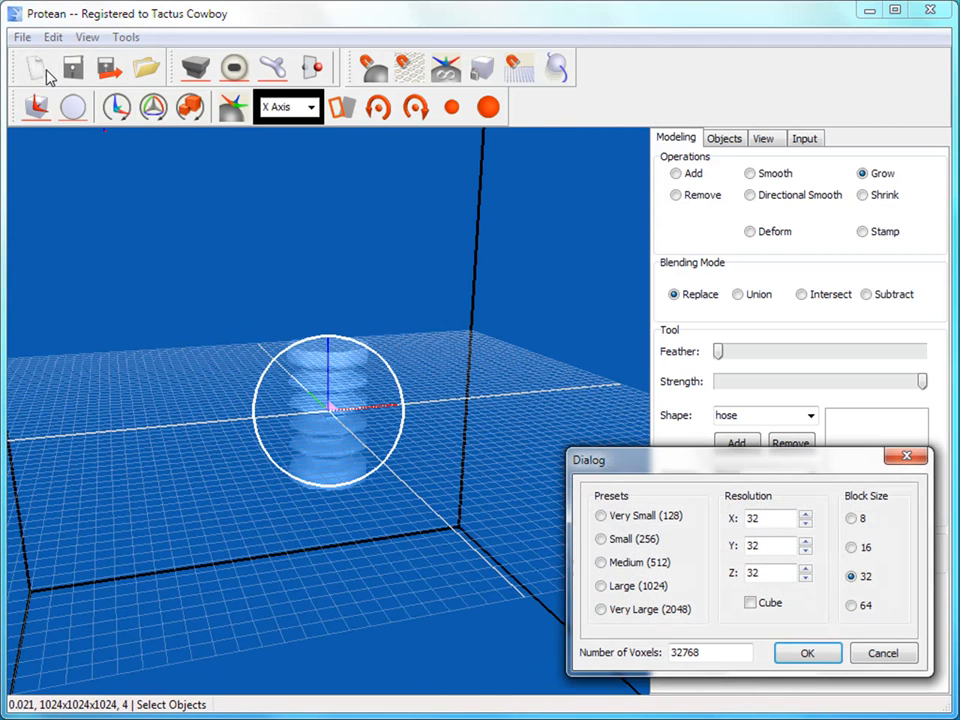
click(606, 541)
click(806, 655)
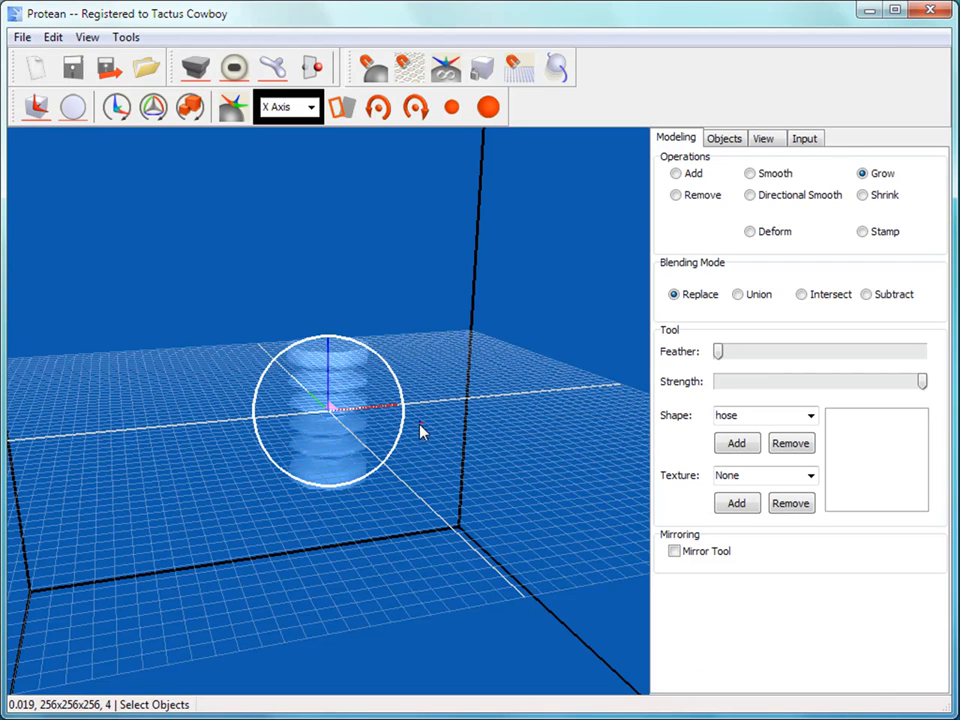
- Switch the operation to Add, stamp the hose shape as clay beside the origin, and move the tool clear of it
click(338, 422)
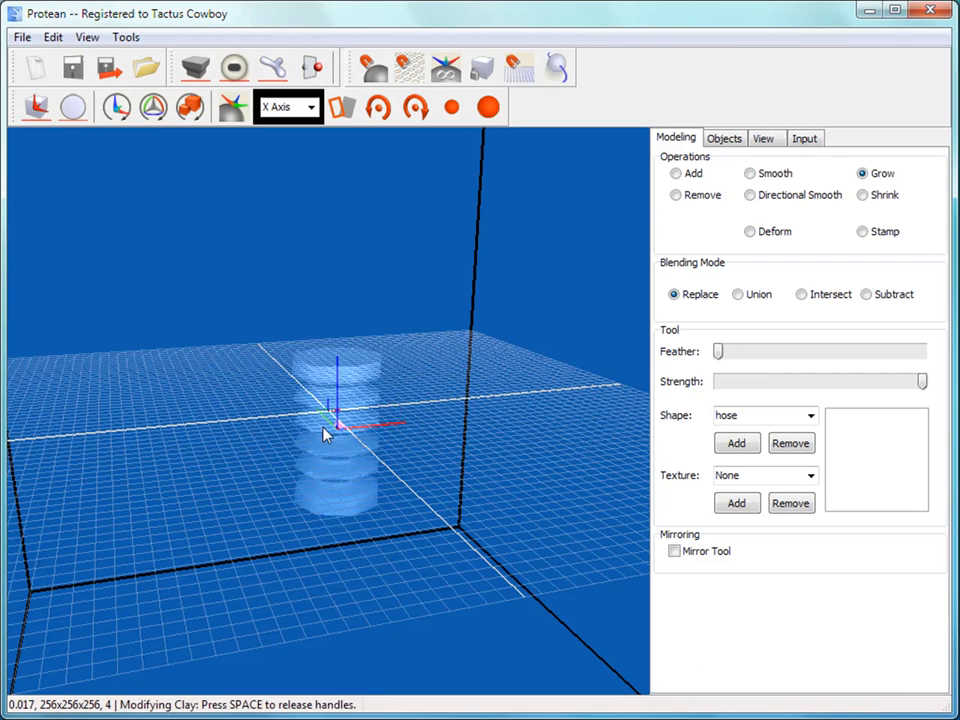
scroll(338, 425, up, 5)
scroll(338, 422, down, 6)
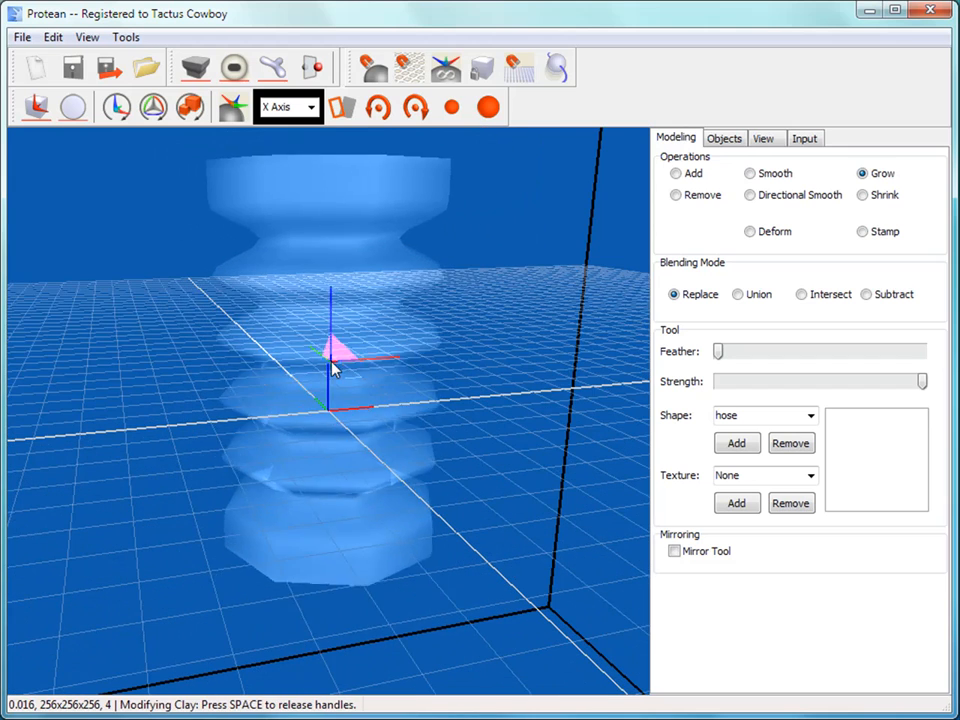
drag(336, 395, 244, 386)
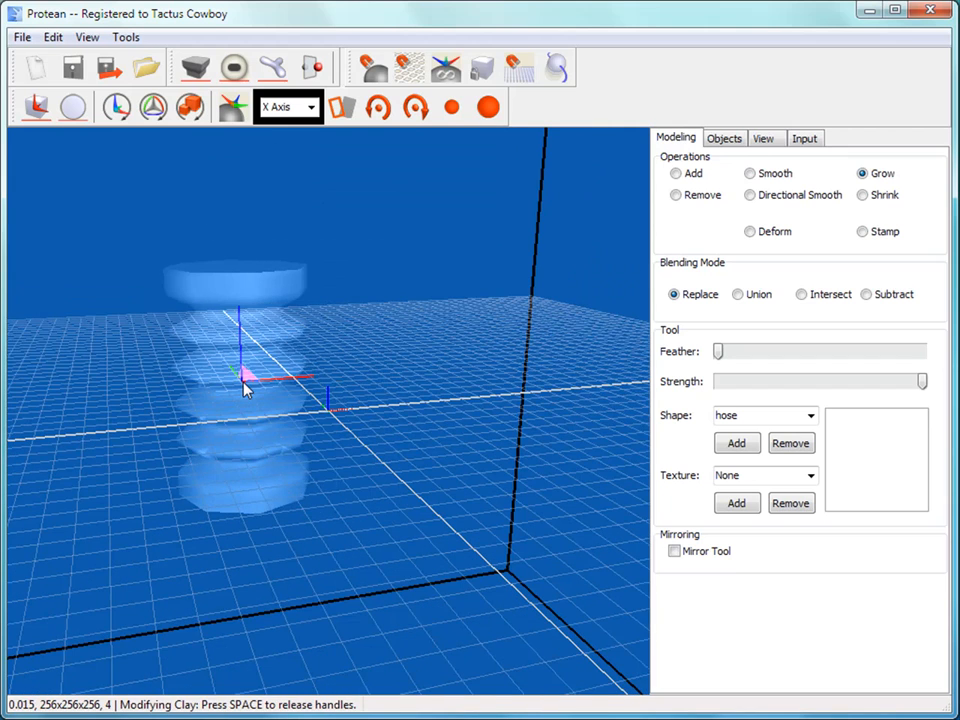
click(676, 173)
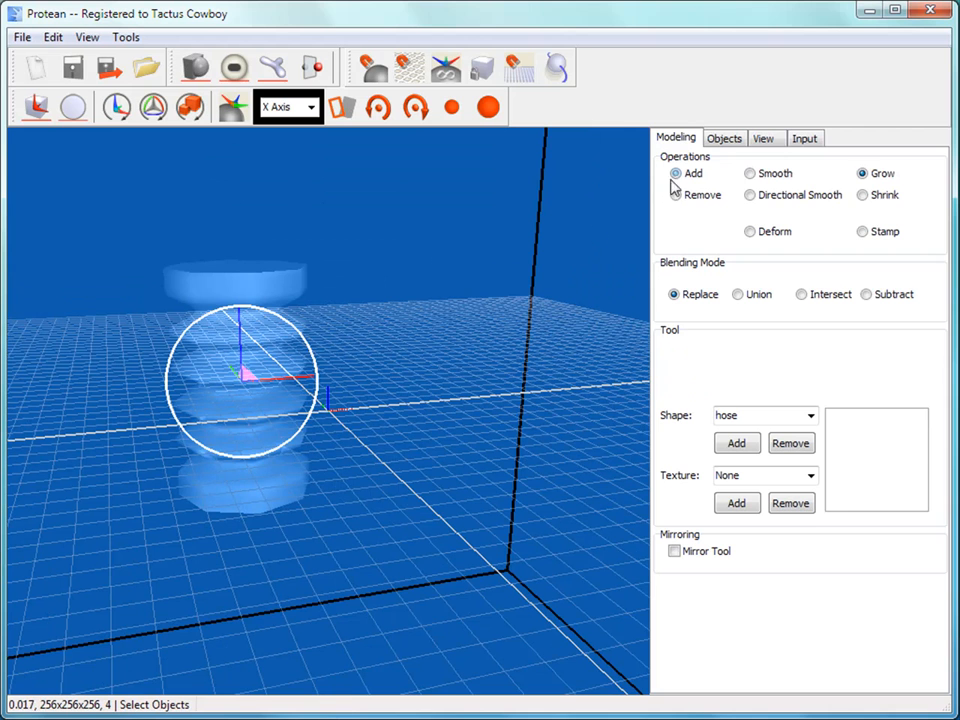
click(248, 380)
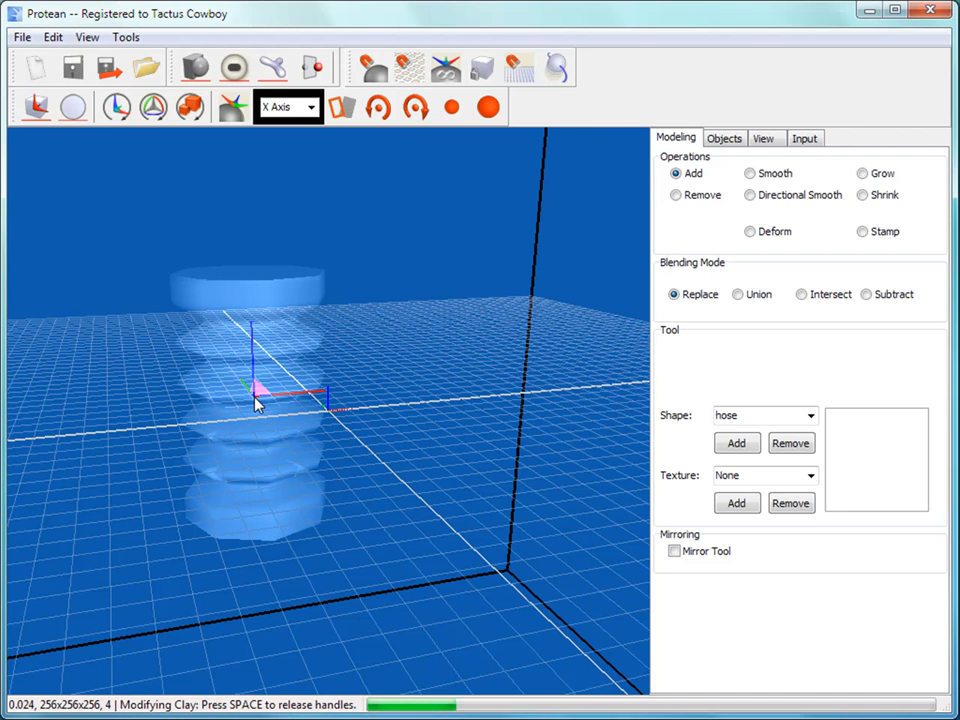
drag(256, 399, 426, 395)
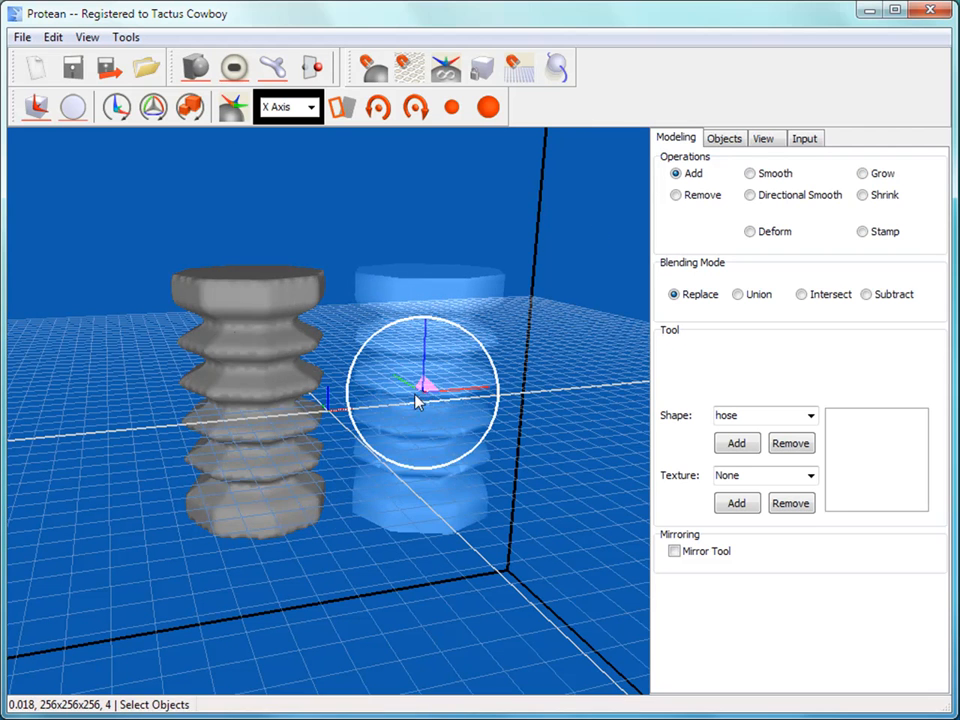
scroll(301, 384, up, 3)
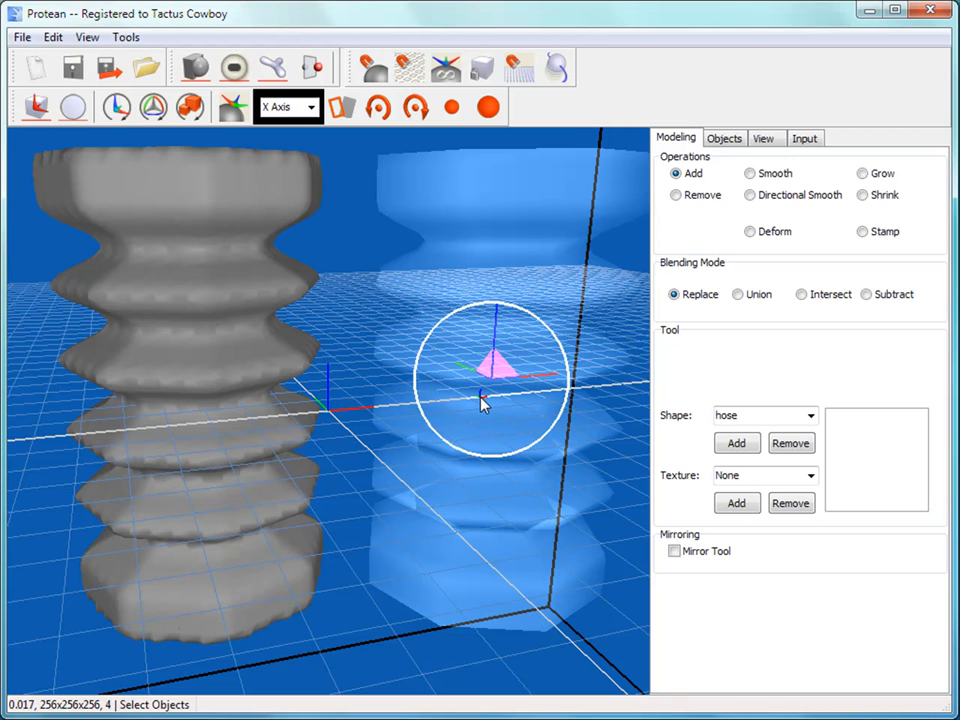
scroll(366, 315, down, 3)
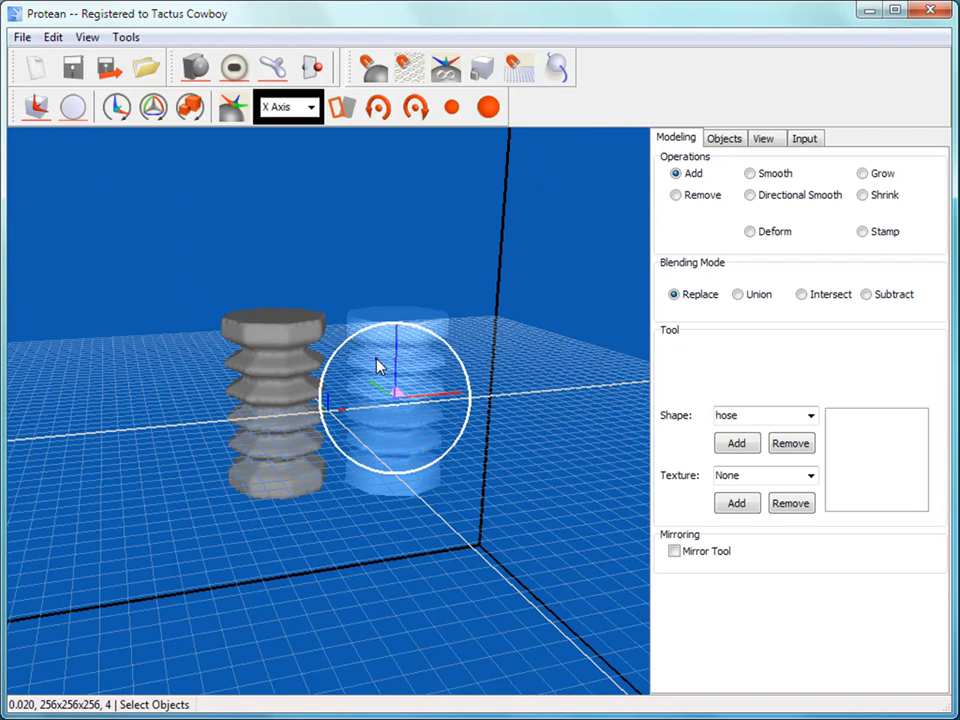
- Undo the hose clay stamp and remove the hose from the list of tool shapes
key(ctrl+z)
click(810, 415)
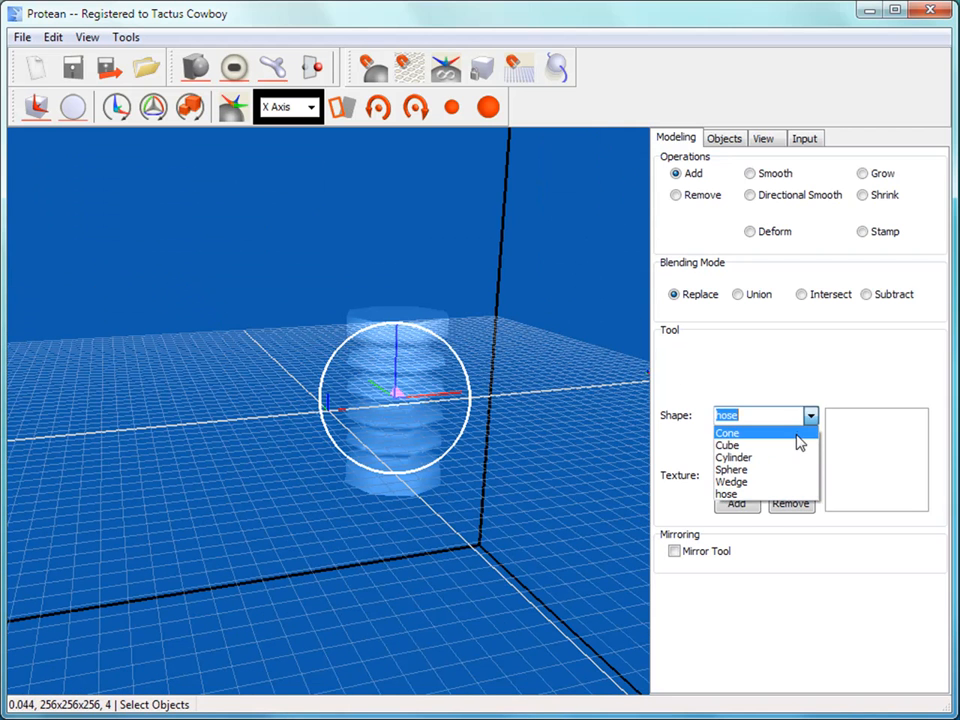
click(806, 411)
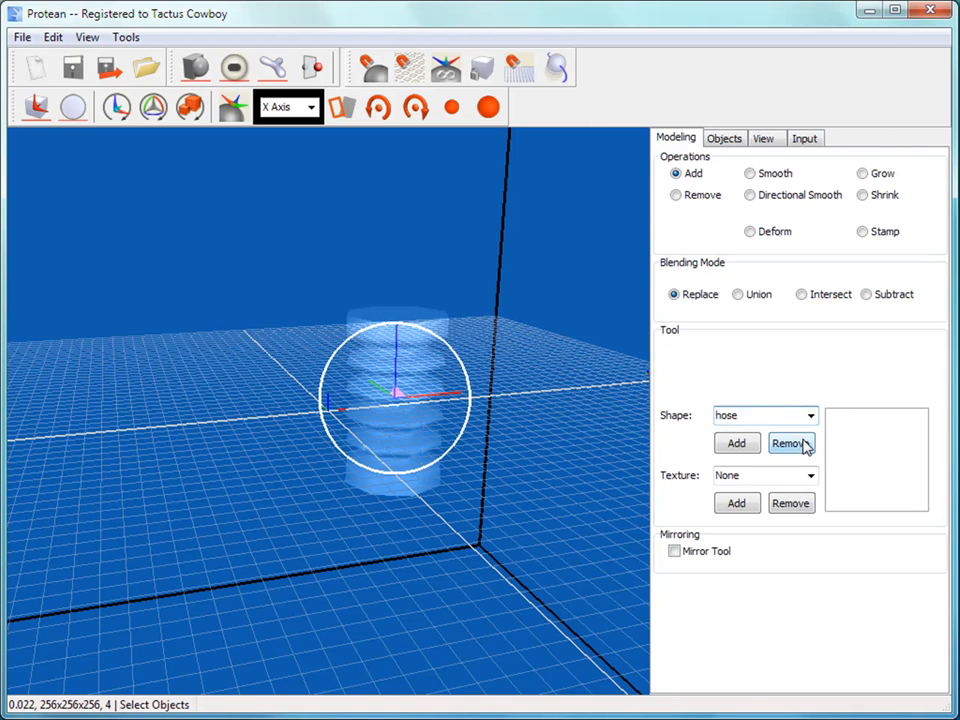
click(788, 443)
- Set the tool shape to Cube, enlarge the tool to a large block, and position it around the origin
click(811, 416)
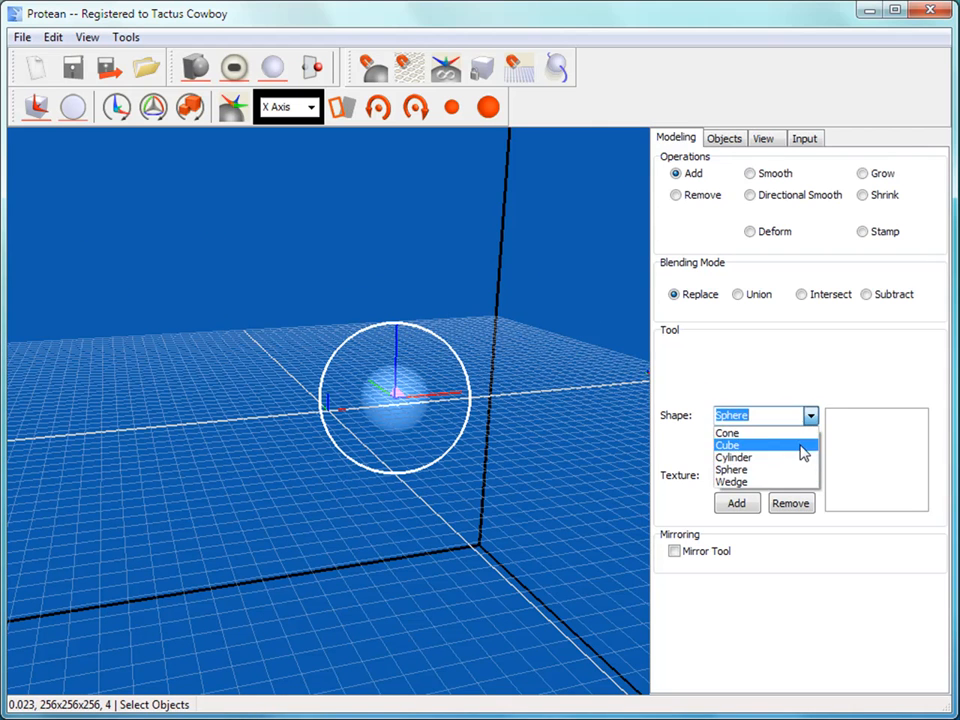
click(803, 446)
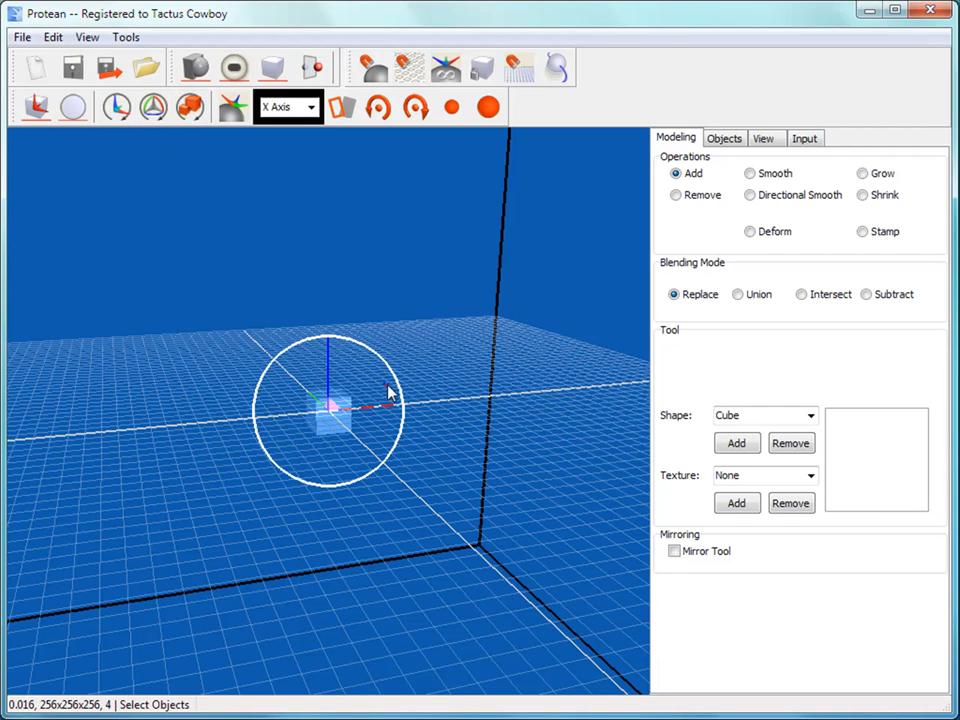
mouse_move(422, 392)
mouse_down()
mouse_move(461, 394)
mouse_move(615, 154)
mouse_move(490, 380)
mouse_move(614, 250)
mouse_up()
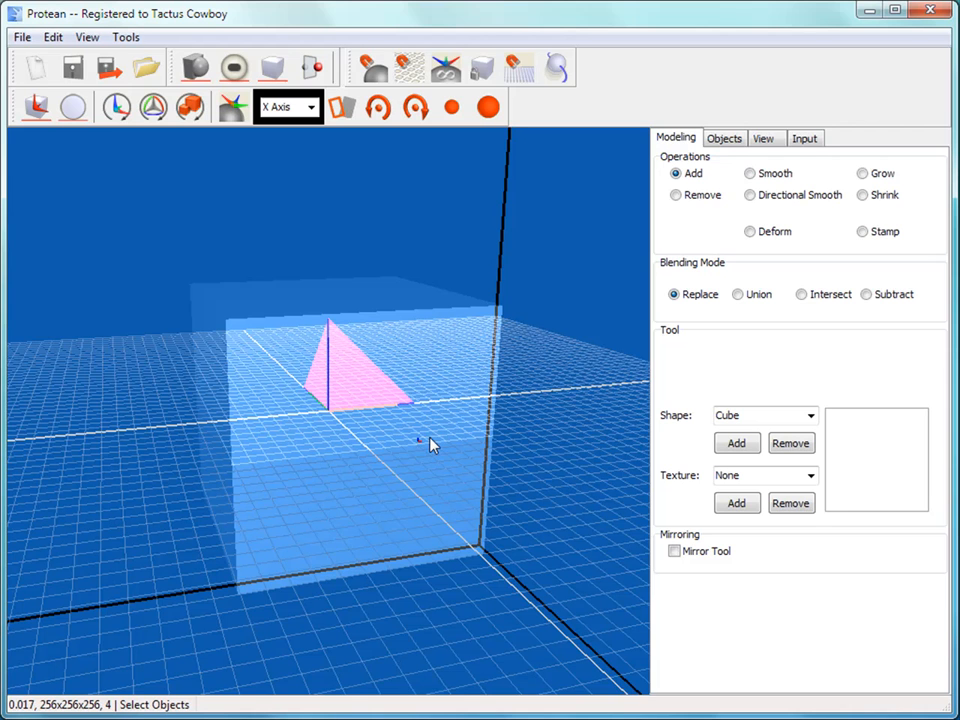
key(space)
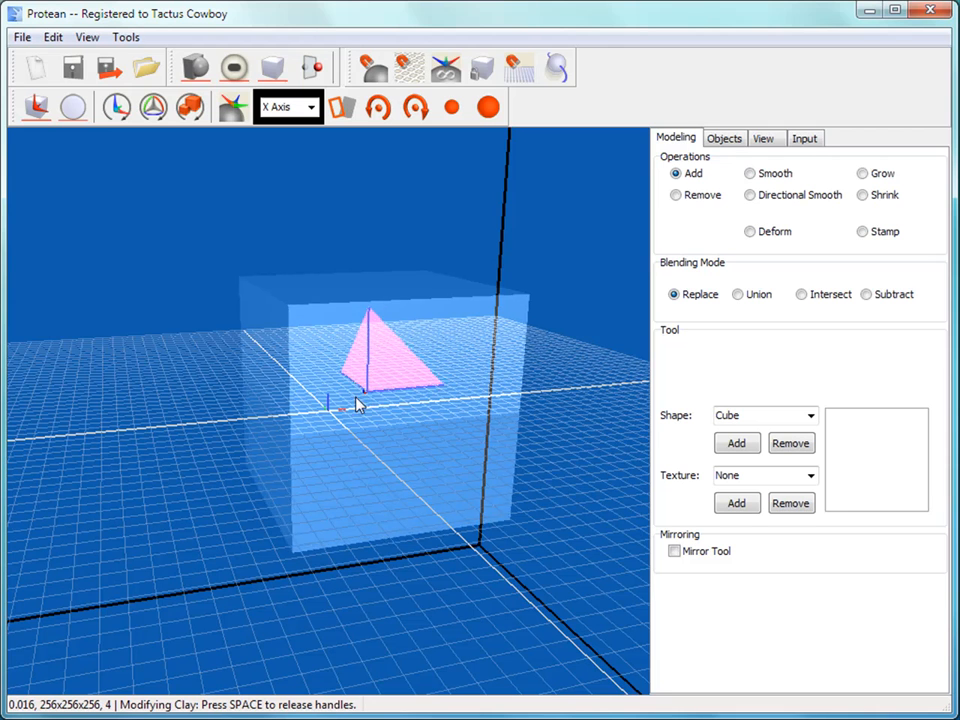
key(space)
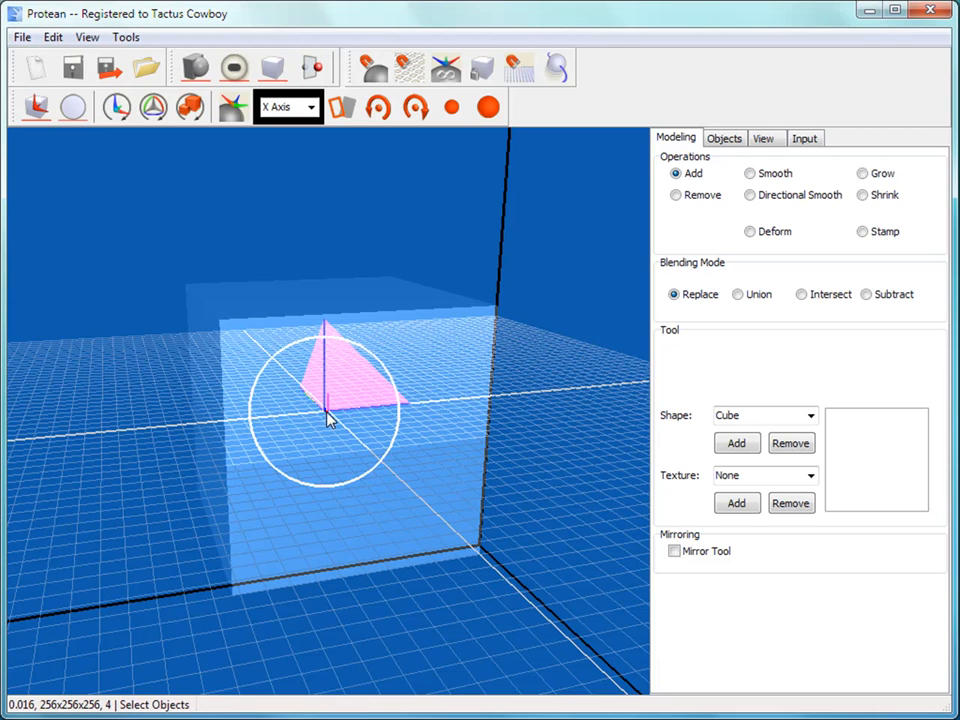
- Add the enlarged cube as a solid clay block around the origin using the tool's vertical axis handle
click(393, 412)
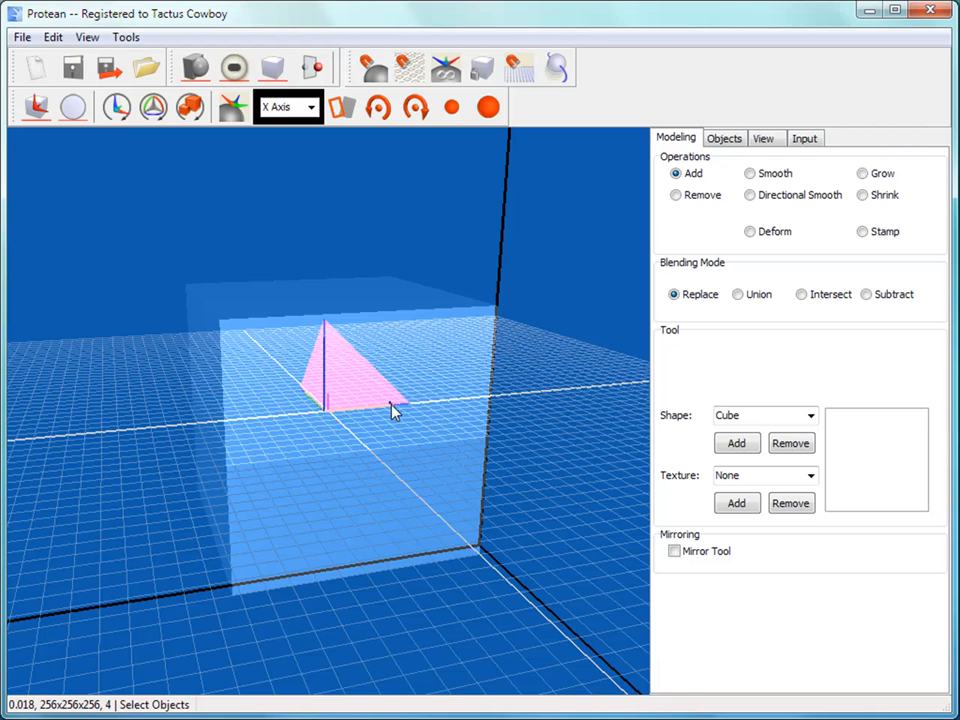
click(323, 372)
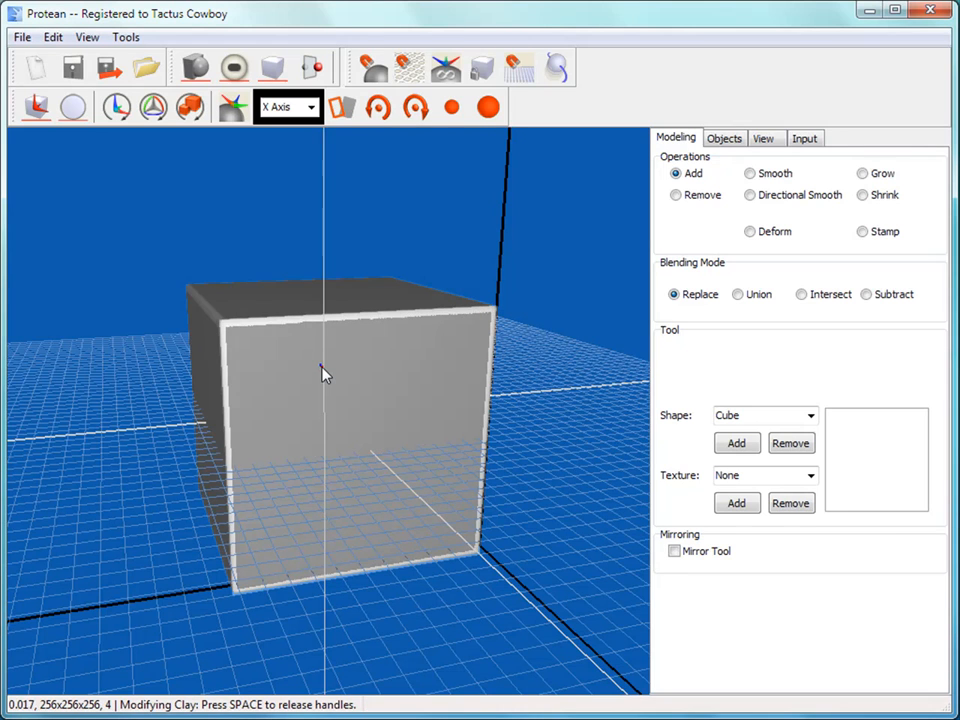
key(space)
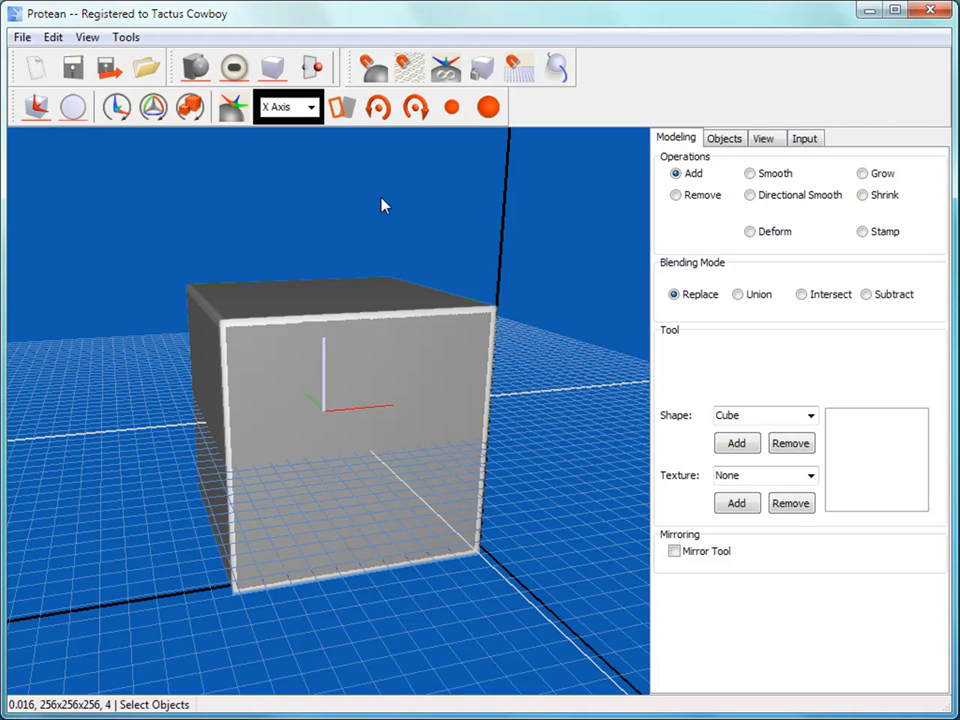
- Reset the cube tool to its small size and move it off the clay block toward the front corner of the grid
click(185, 113)
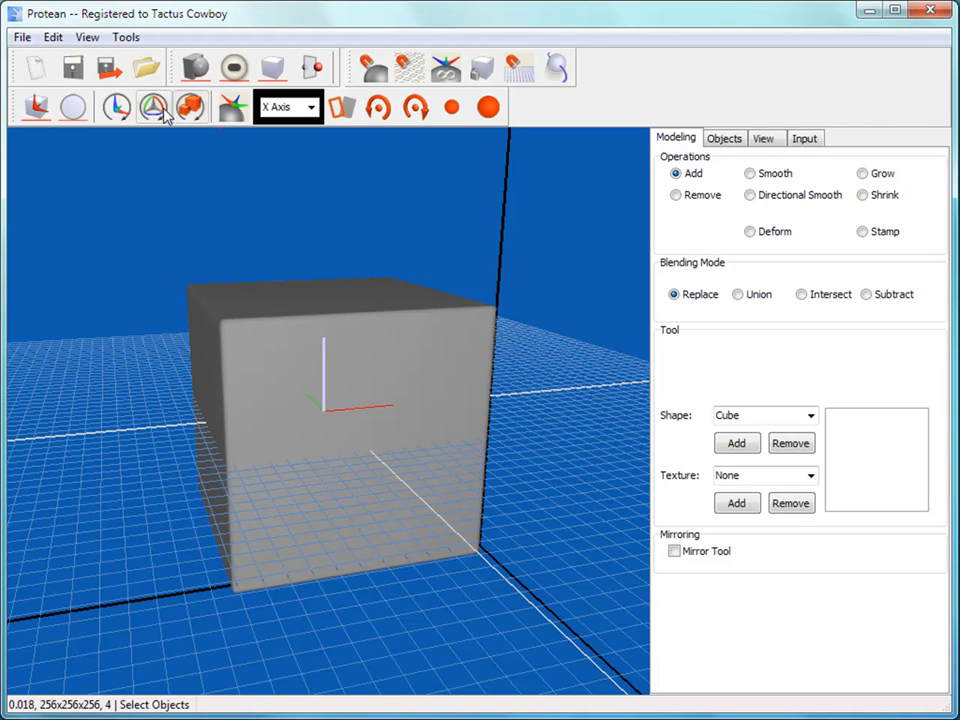
click(161, 113)
drag(330, 407, 566, 556)
middle_drag(355, 373, 486, 413)
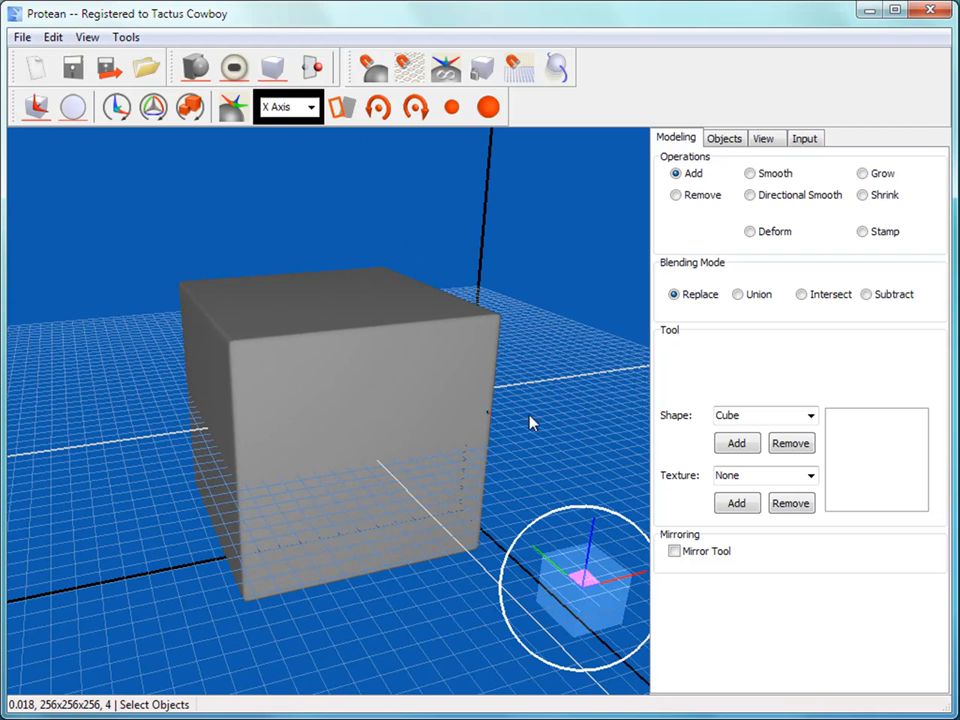
- Add checker.jpg from the alpha folder in Documents as a tool texture and set the tool's texture to checker
click(810, 476)
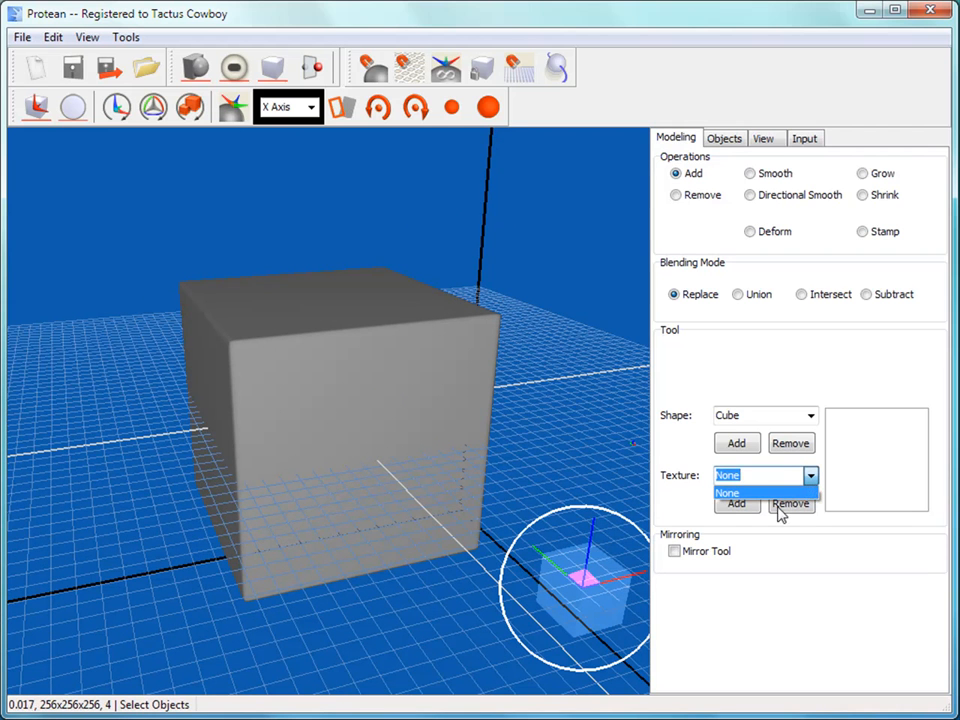
click(745, 506)
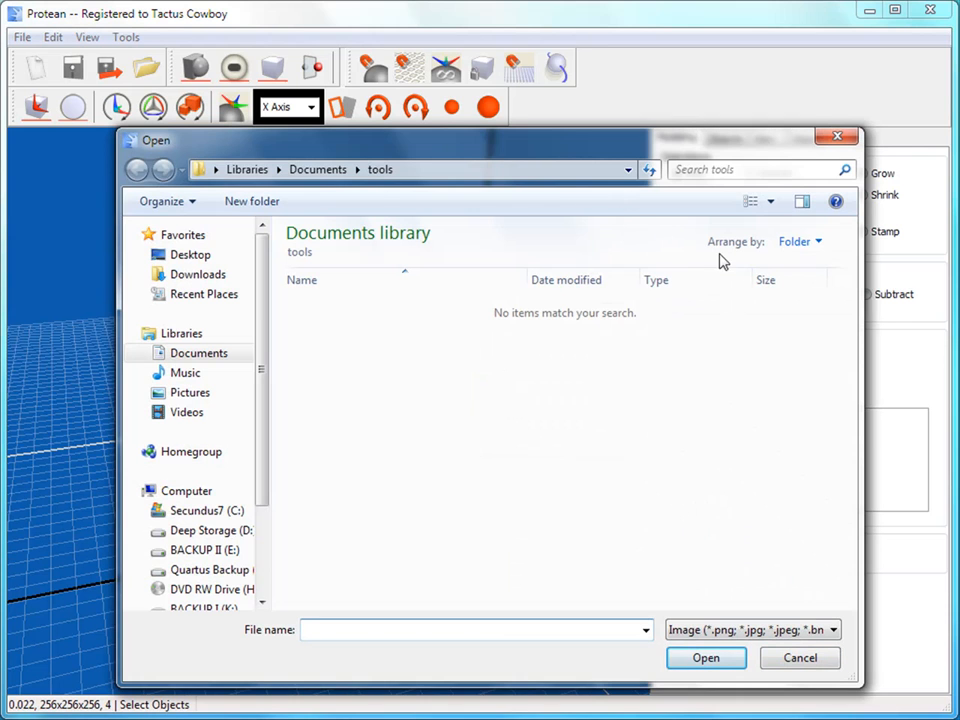
click(320, 171)
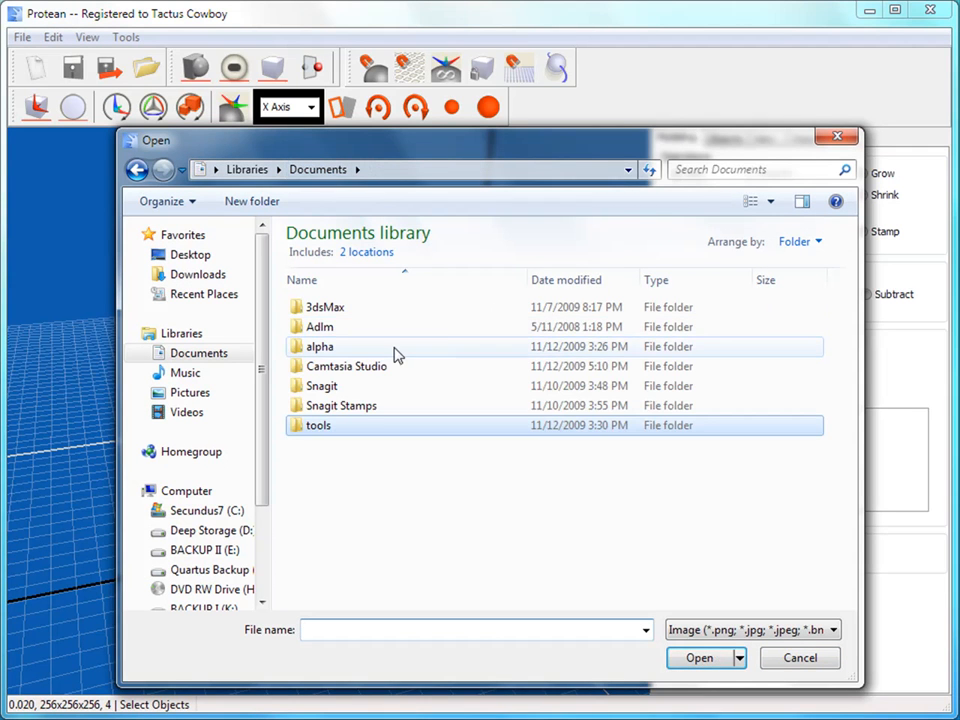
double_click(368, 366)
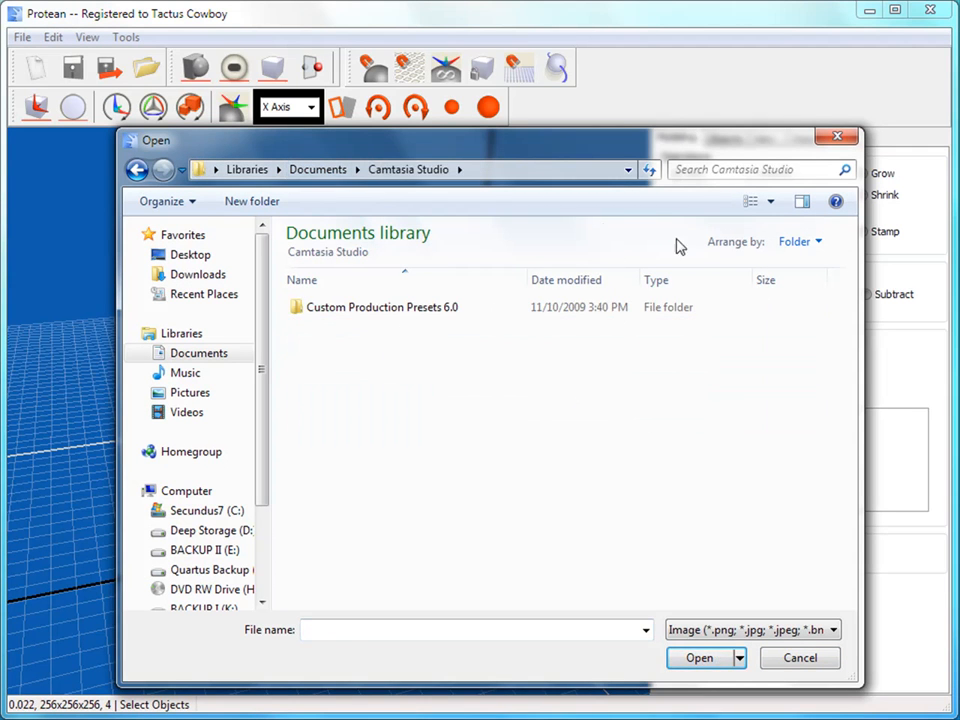
click(322, 170)
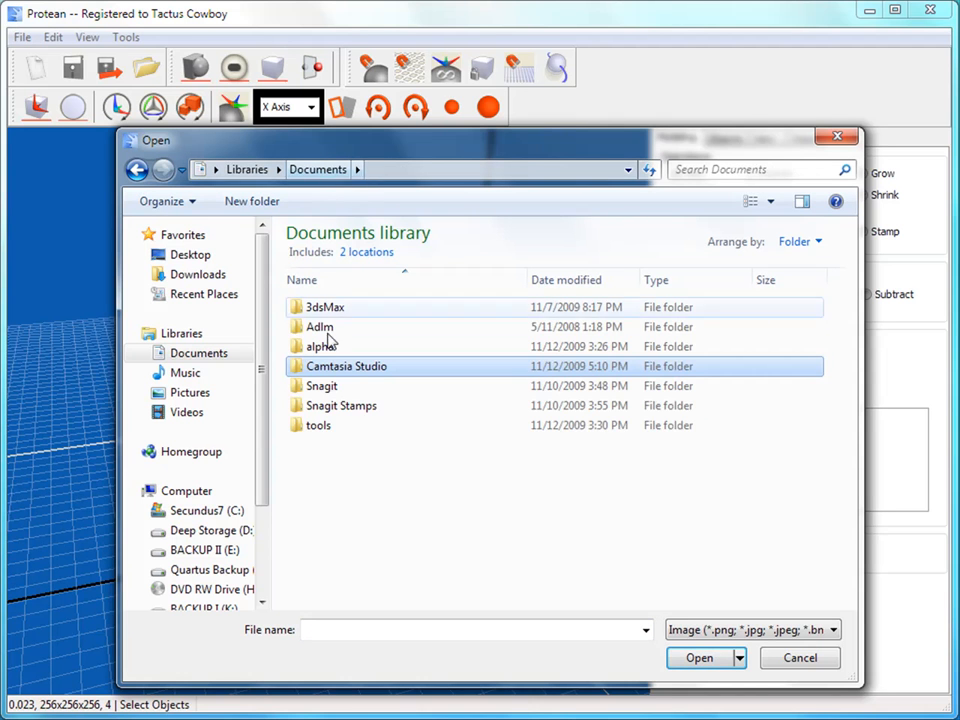
double_click(326, 345)
click(358, 310)
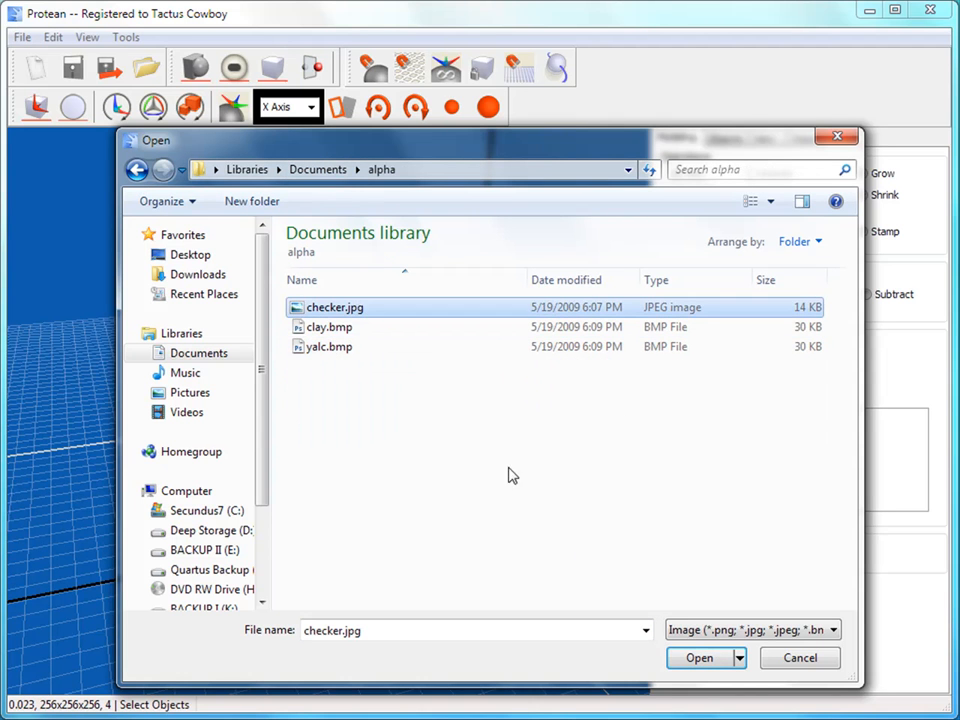
click(700, 658)
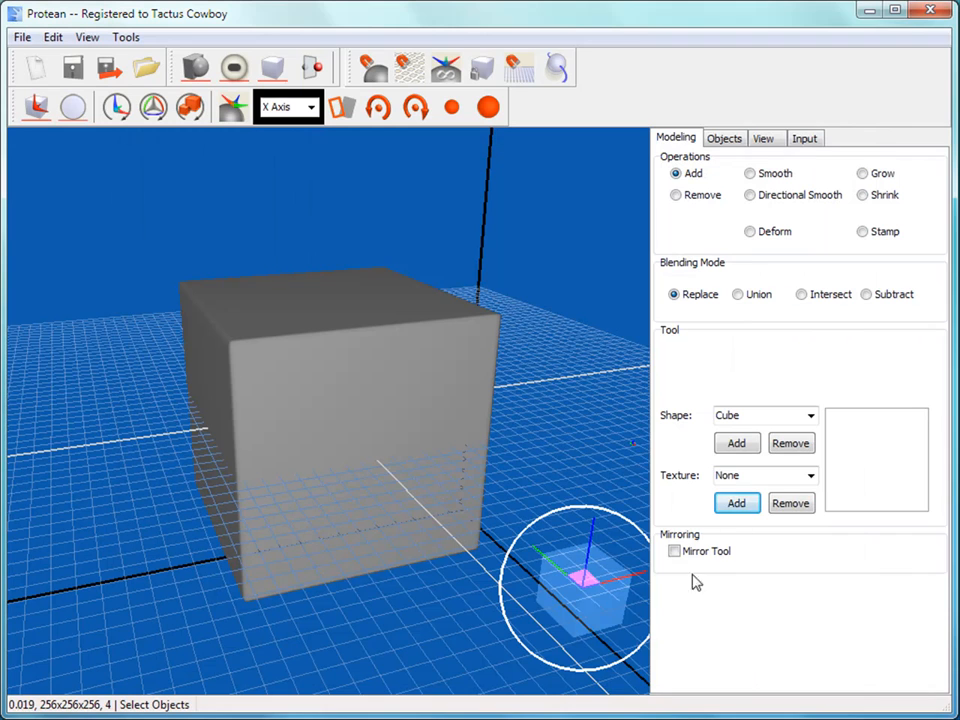
click(810, 476)
click(784, 507)
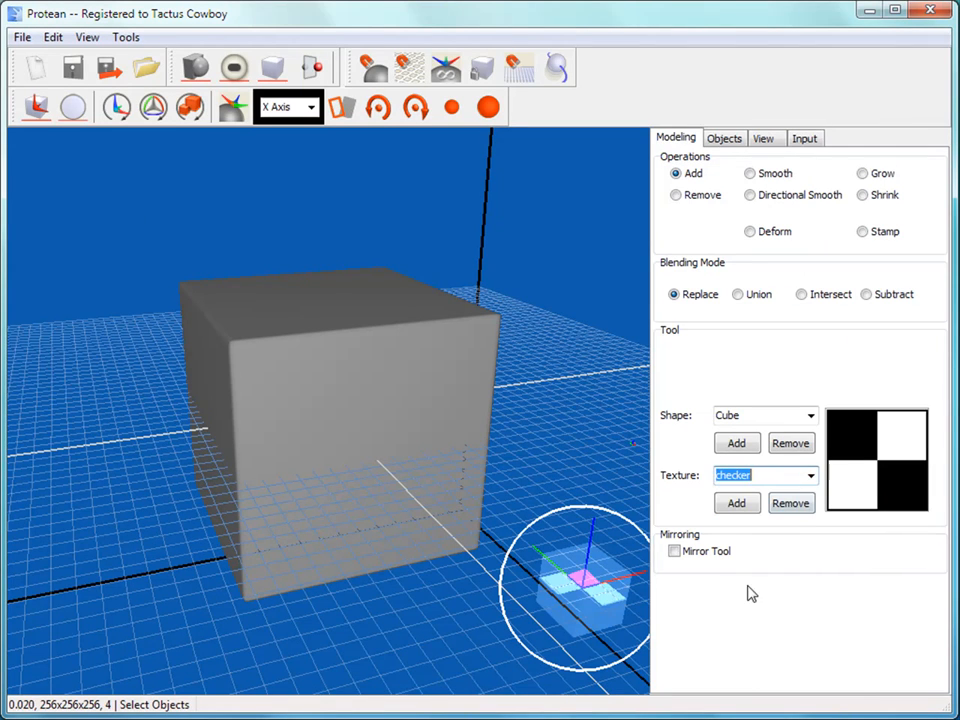
- Move the checker-textured cube tool onto the clay block, turn on surface snapping and surface alignment, and glide it over the top and front faces
middle_drag(592, 632, 502, 582)
click(748, 500)
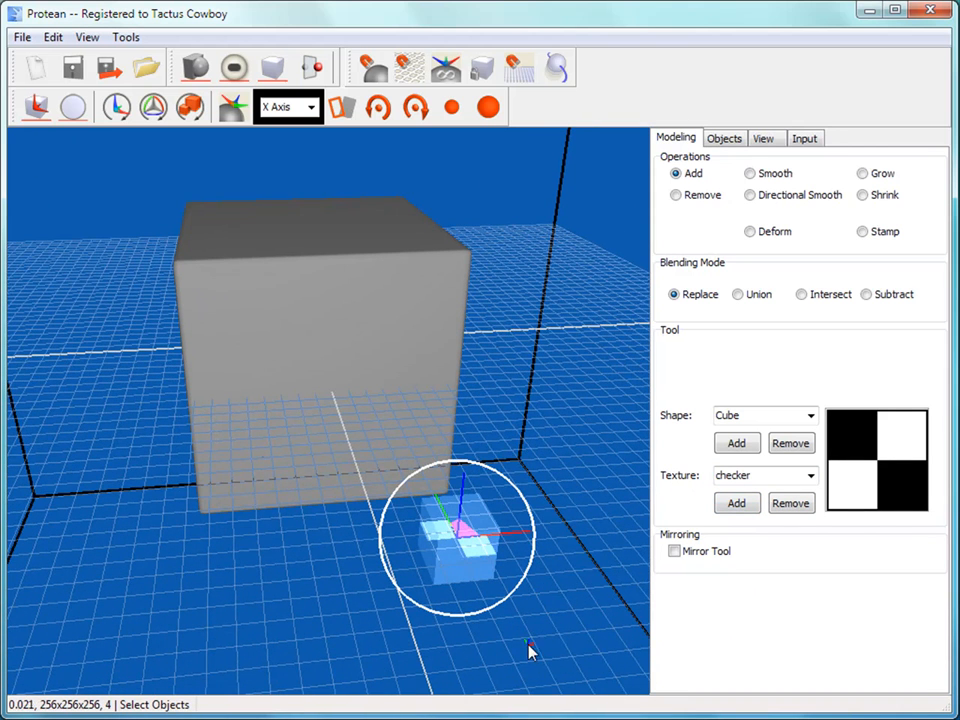
mouse_move(463, 545)
mouse_down()
mouse_move(371, 422)
mouse_move(360, 390)
mouse_move(333, 385)
mouse_move(296, 416)
mouse_move(360, 446)
mouse_move(429, 418)
mouse_move(420, 383)
mouse_move(386, 429)
mouse_move(405, 500)
mouse_move(368, 405)
mouse_move(369, 319)
mouse_move(272, 298)
mouse_move(240, 355)
mouse_move(307, 378)
mouse_move(403, 358)
mouse_move(366, 328)
mouse_move(306, 368)
mouse_up()
click(375, 67)
key(space)
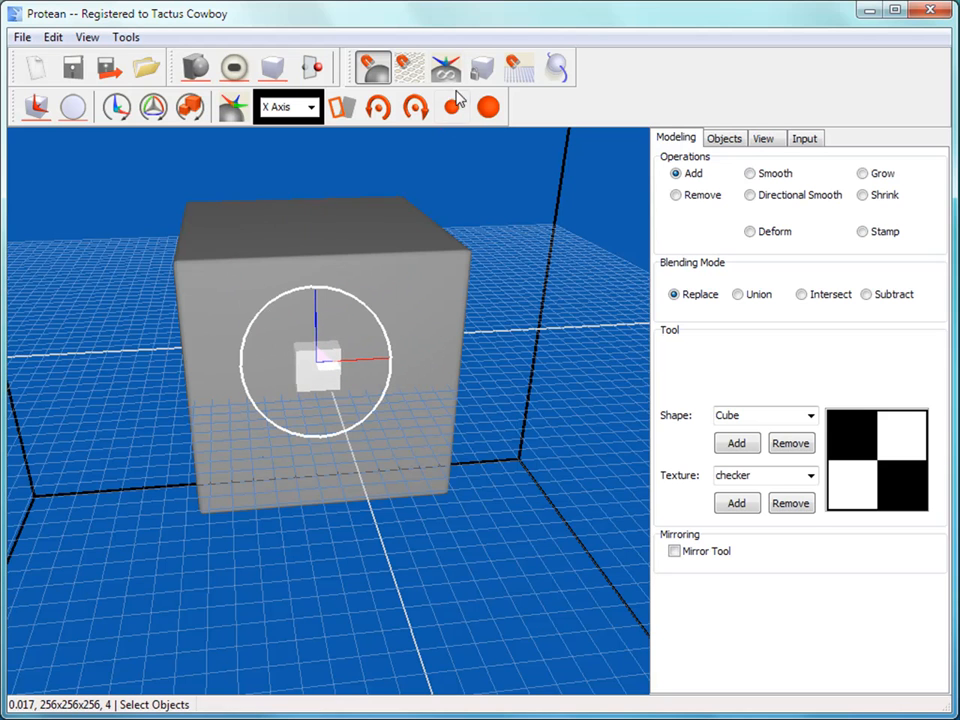
key(space)
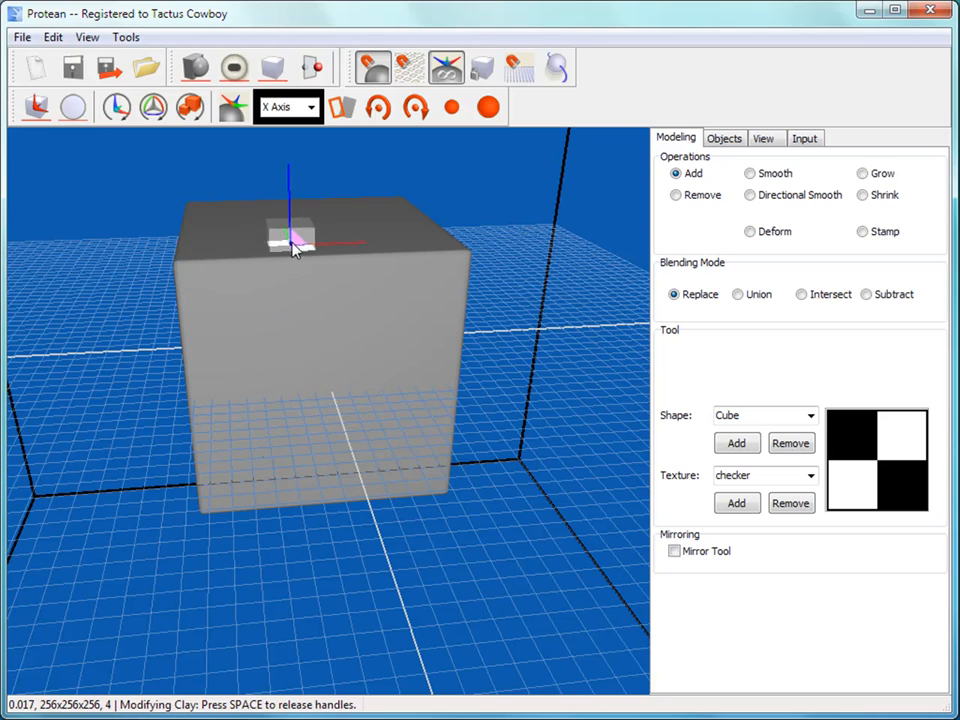
middle_drag(285, 261, 289, 381)
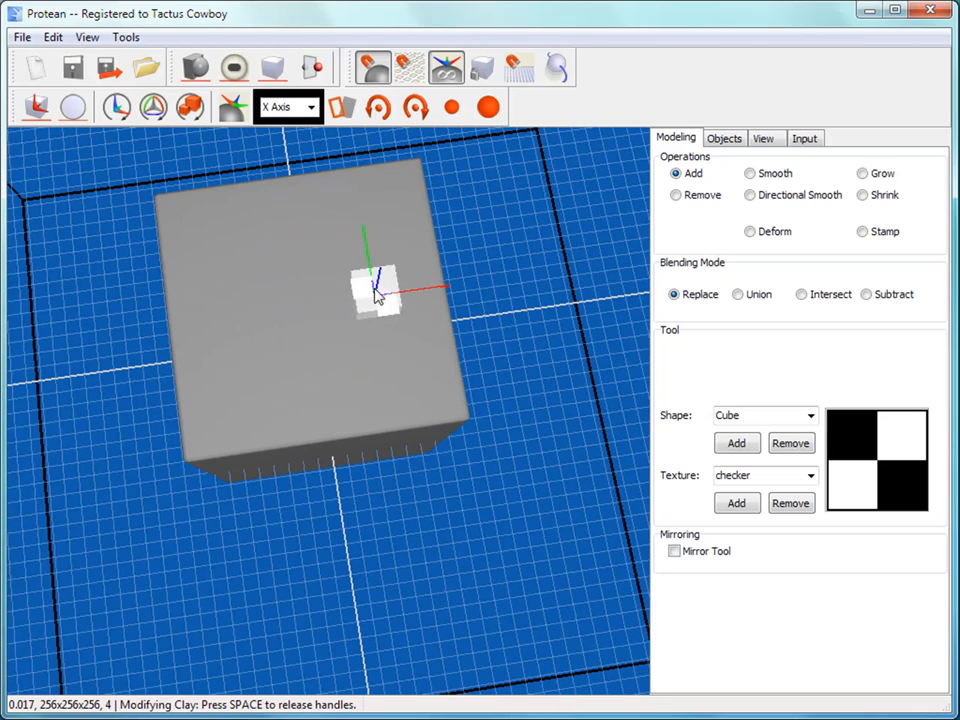
middle_drag(360, 407, 364, 343)
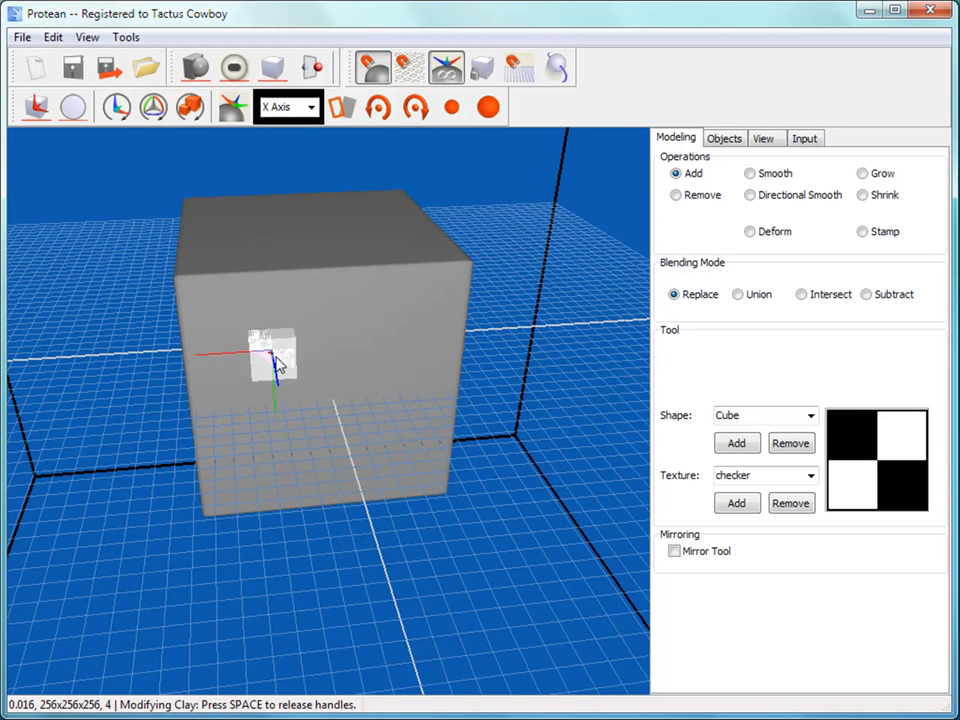
key(space)
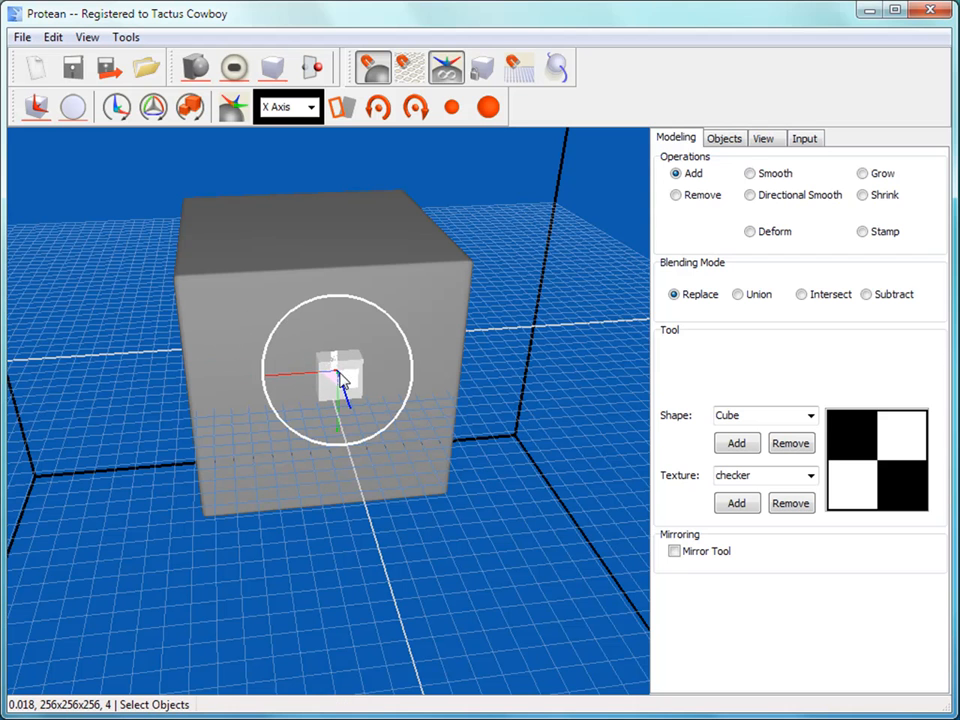
- Try adding clay on the block's front face with the checker-textured cube tool, and undo the addition
scroll(366, 427, up, 10)
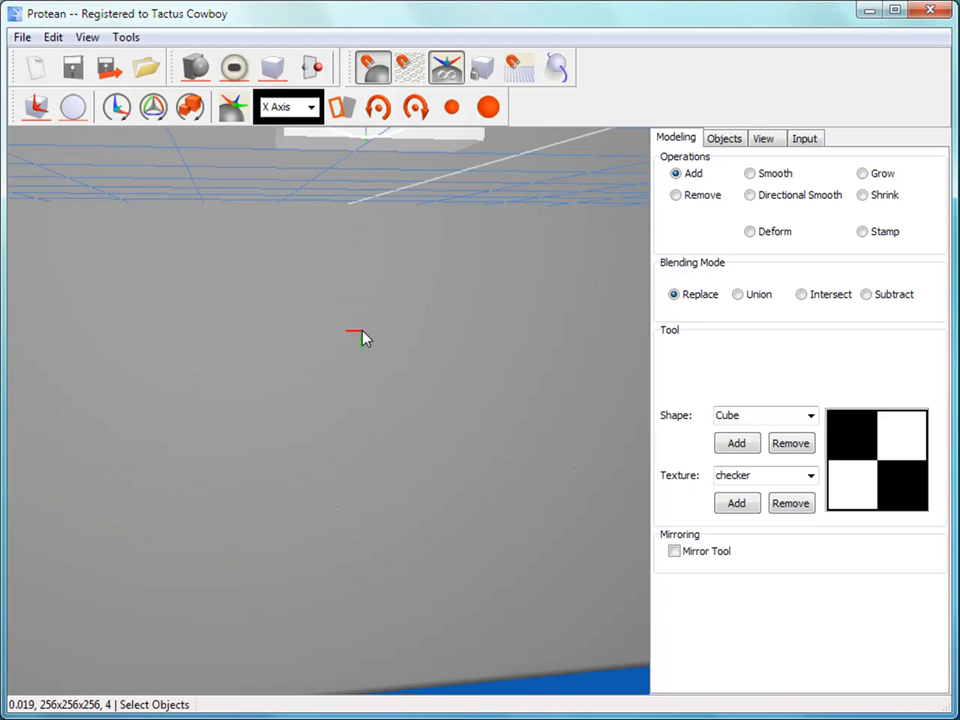
scroll(357, 361, down, 6)
key(space)
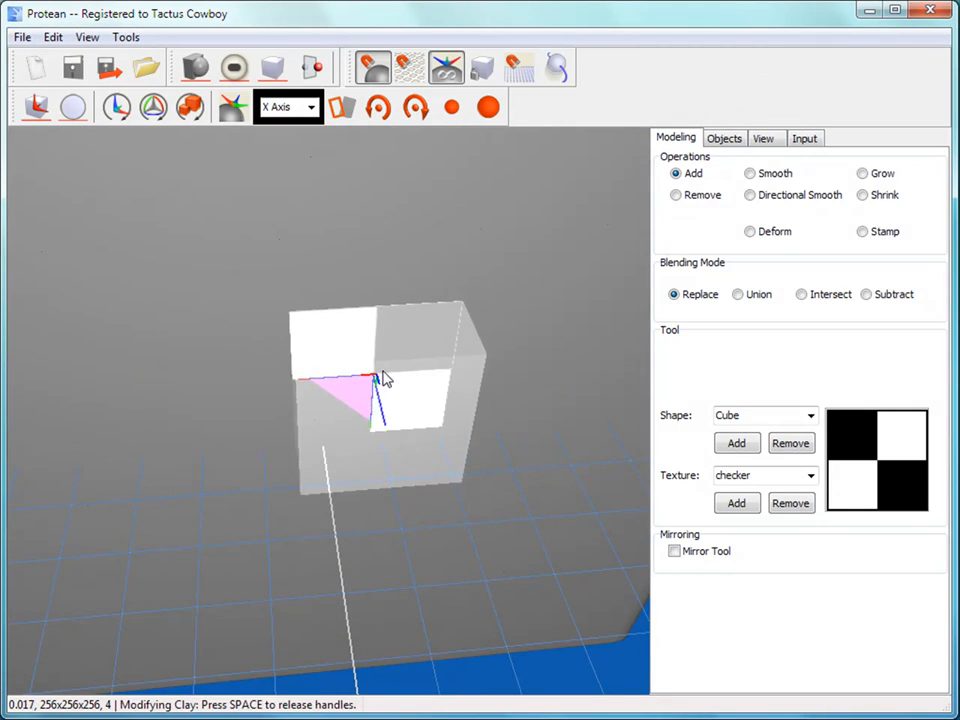
key(space)
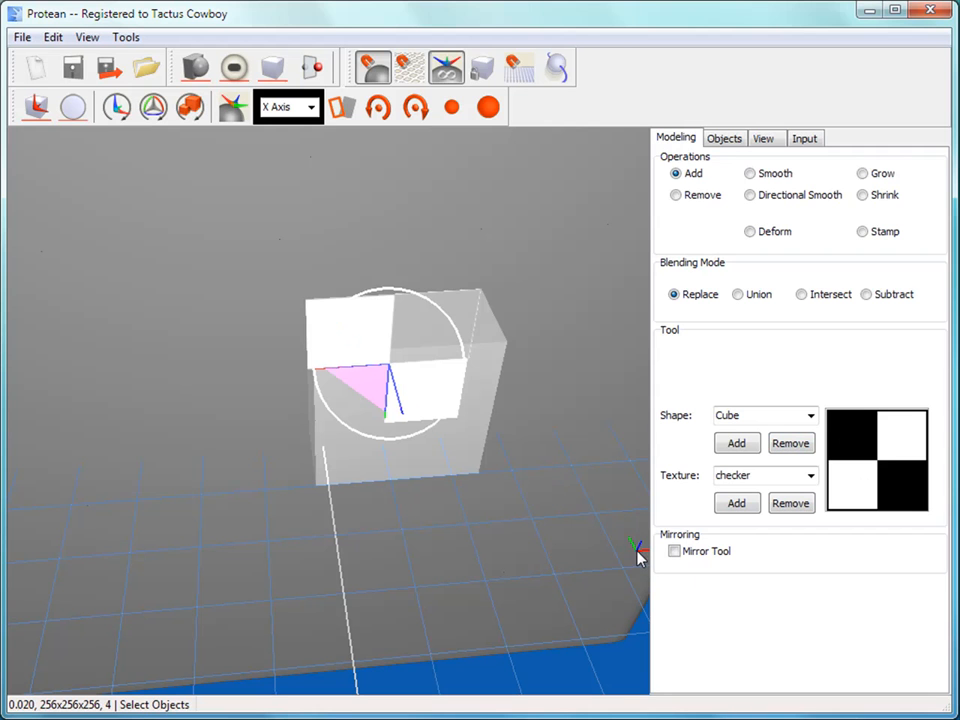
scroll(463, 499, up, 6)
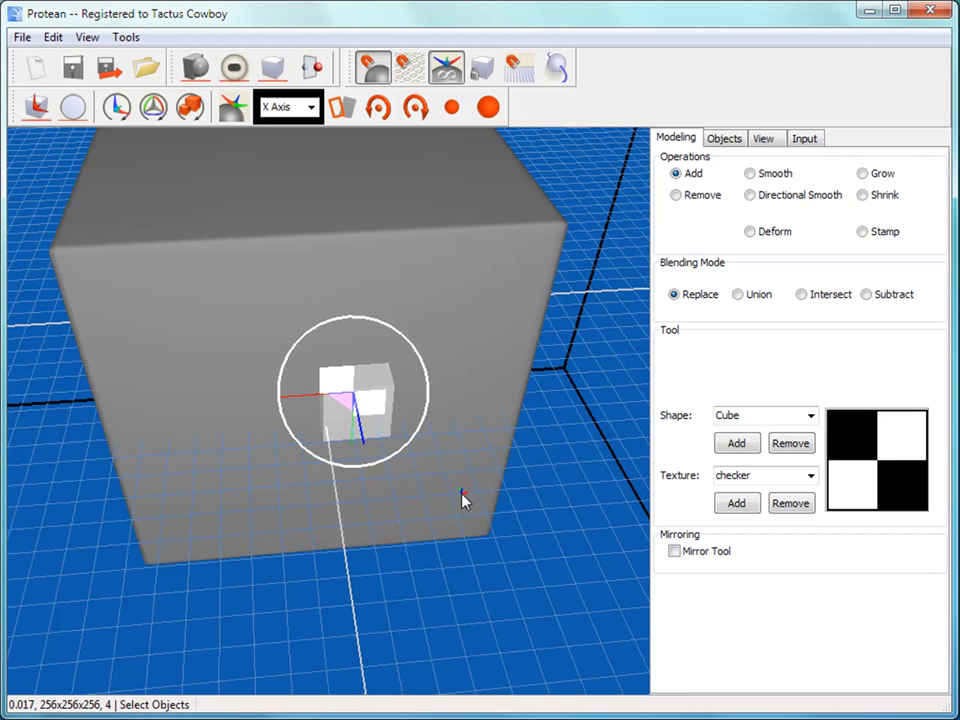
click(361, 415)
click(386, 326)
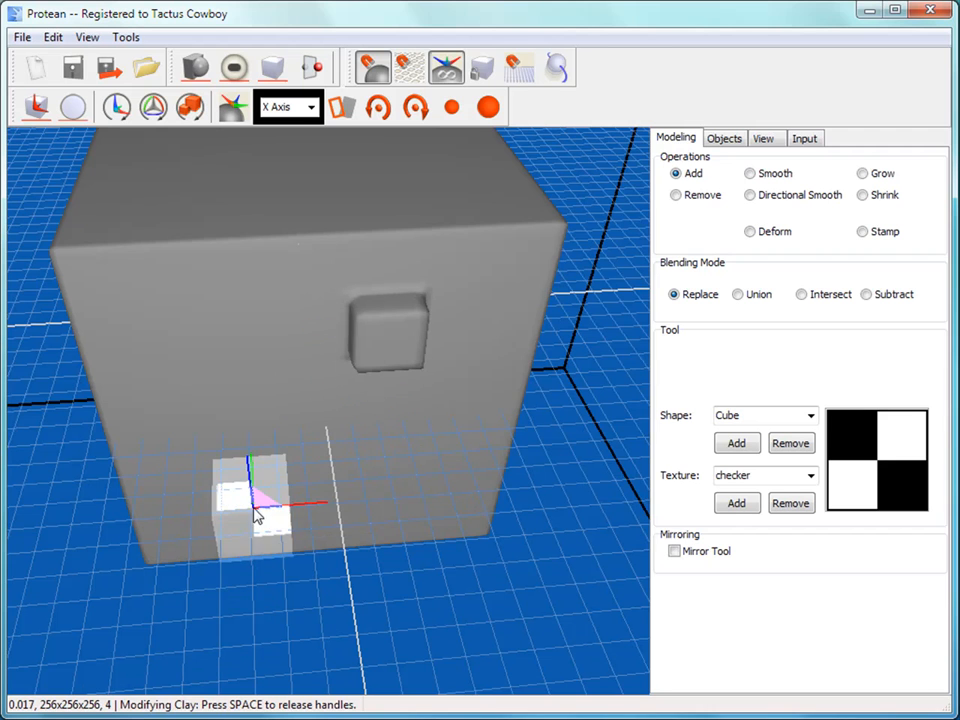
key(ctrl+z)
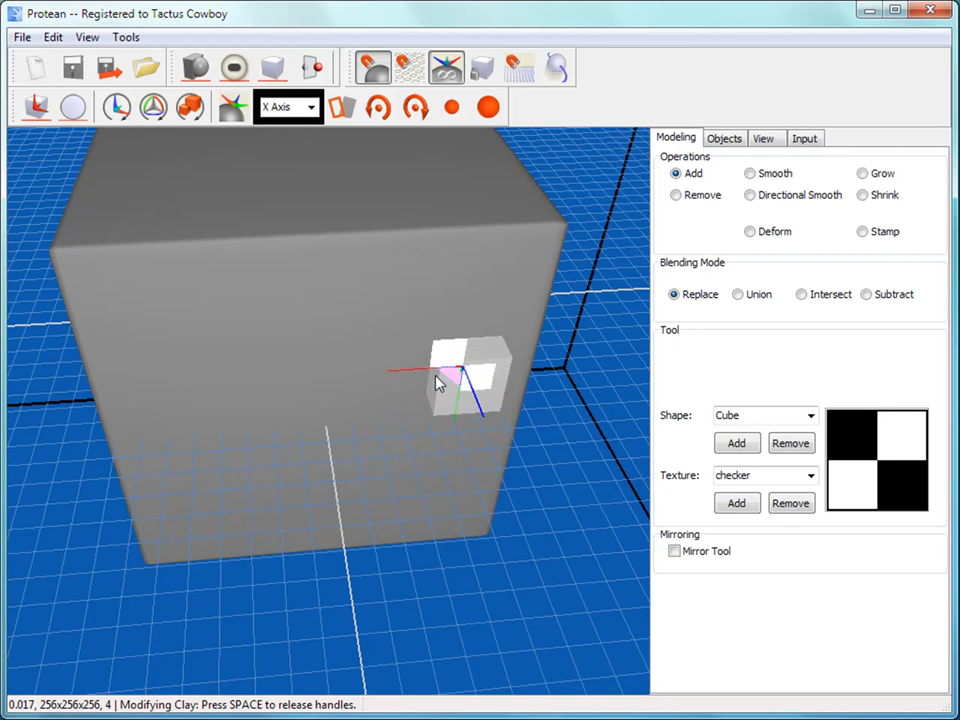
key(space)
- Switch the operation to Stamp and stamp the checker texture onto the upper left of the block's front face
click(862, 231)
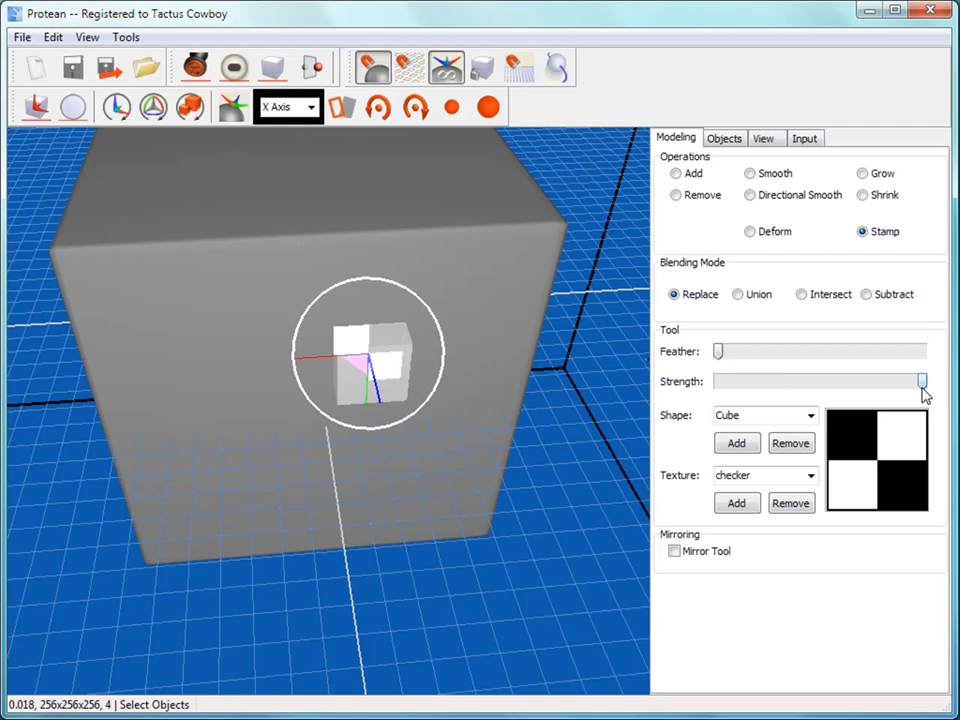
mouse_move(407, 360)
mouse_down()
mouse_move(225, 358)
mouse_move(146, 334)
mouse_move(281, 508)
mouse_move(294, 480)
mouse_move(155, 262)
mouse_move(214, 300)
mouse_move(283, 386)
mouse_move(316, 398)
mouse_move(285, 371)
mouse_move(272, 261)
mouse_move(283, 265)
mouse_up()
key(space)
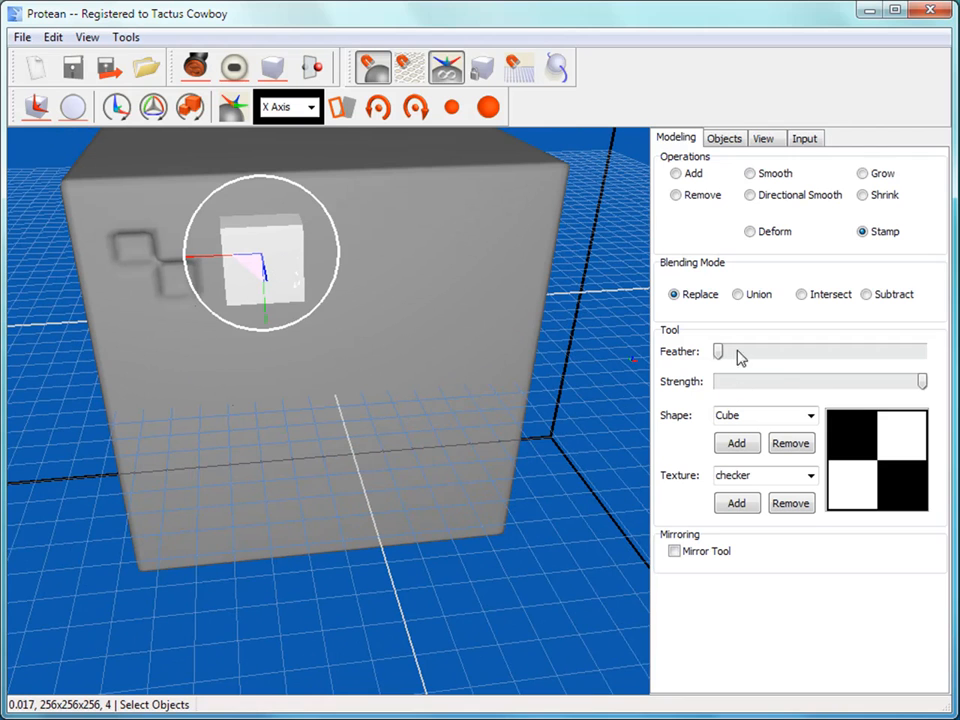
- Set Feather to maximum and stamp the checker texture beside the first imprint on the block's front face
drag(720, 351, 921, 351)
click(279, 266)
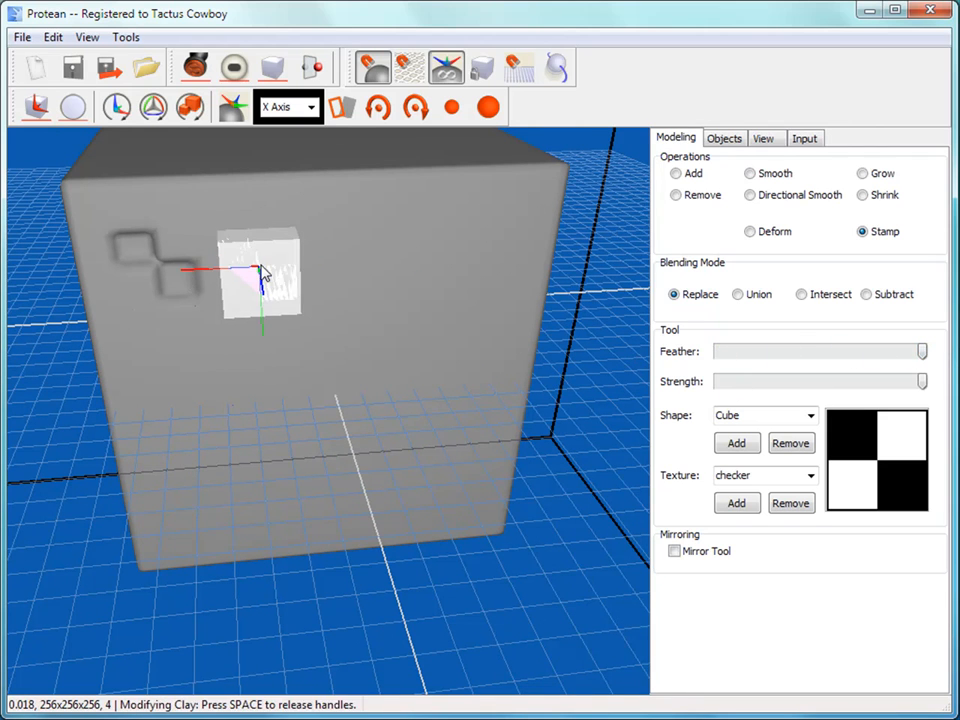
middle_drag(325, 474, 360, 452)
key(space)
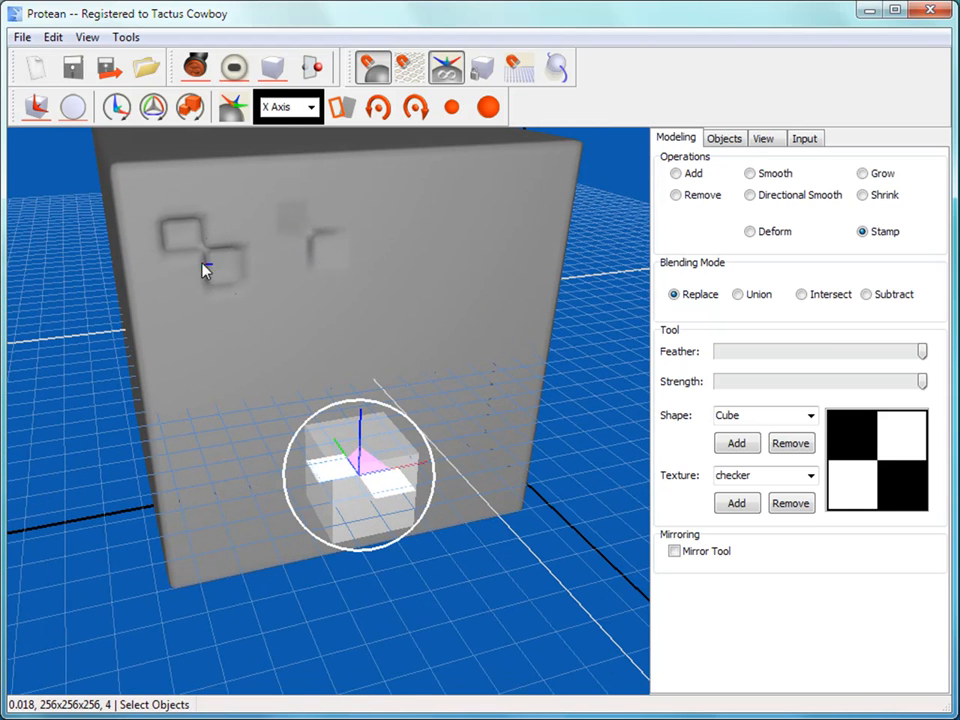
- Set Strength to about half and Feather to minimum, and stamp a third checker imprint on the upper right of the front face
click(360, 480)
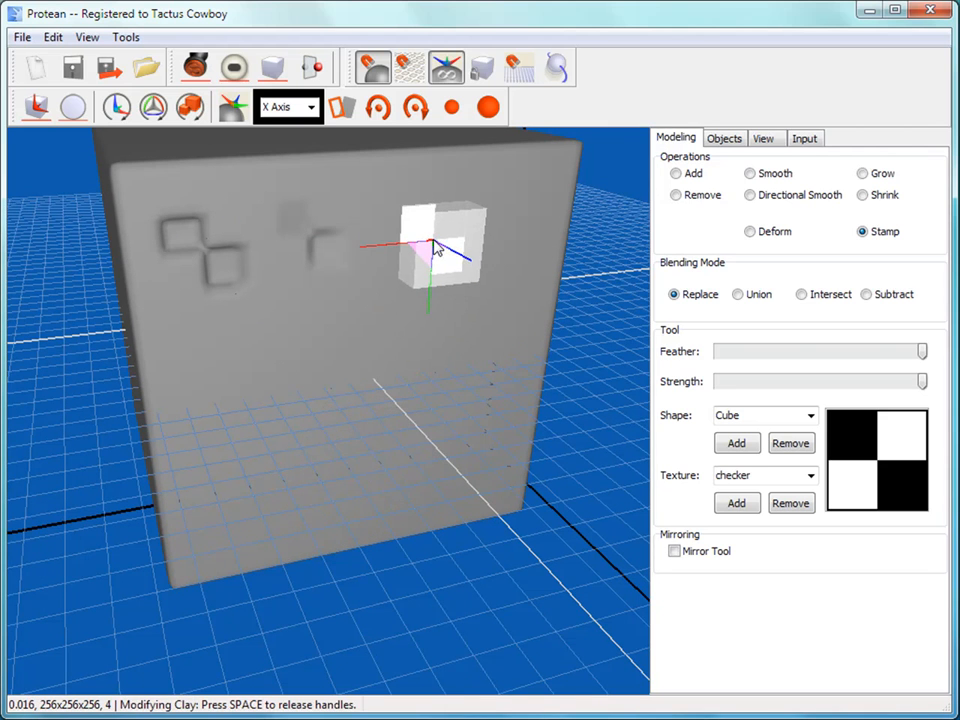
key(space)
drag(921, 383, 811, 381)
drag(921, 351, 672, 360)
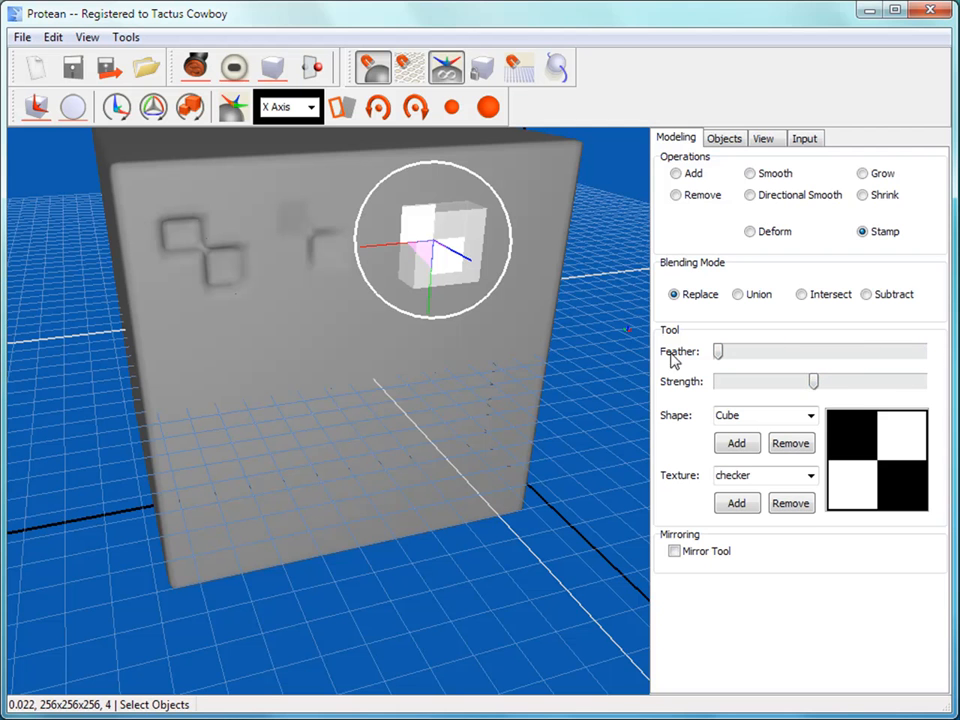
click(432, 232)
middle_drag(474, 447, 461, 420)
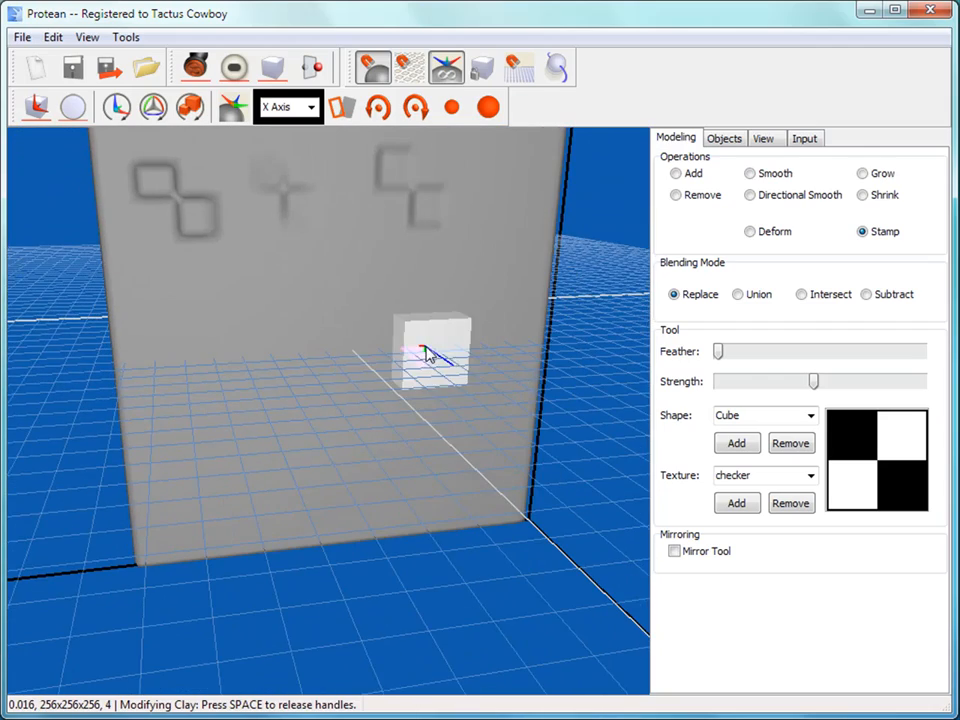
middle_drag(434, 348, 442, 365)
click(446, 375)
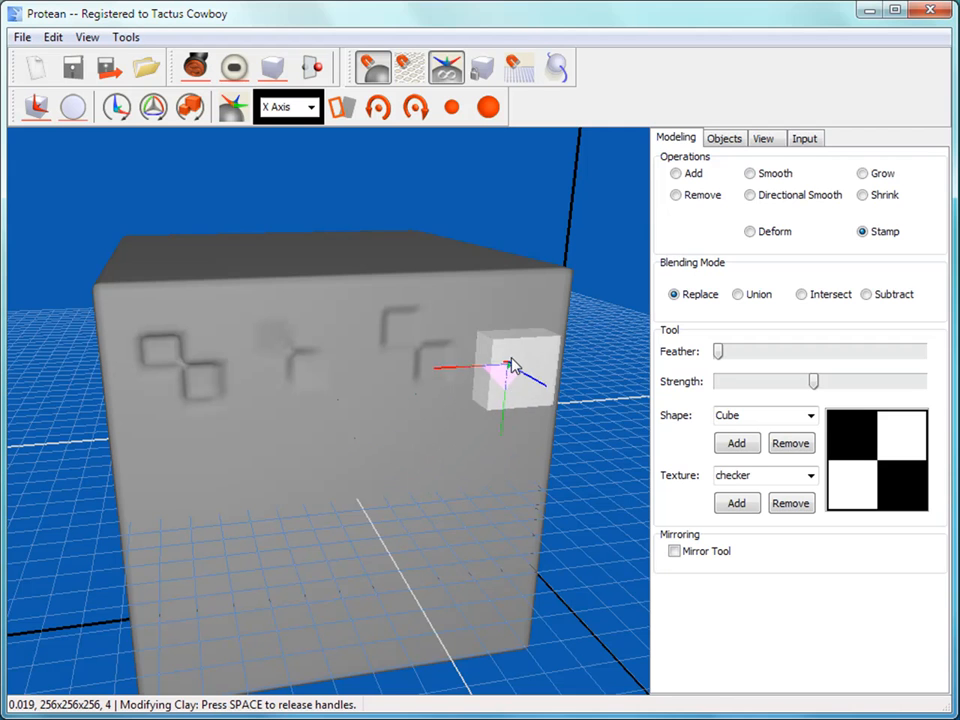
key(space)
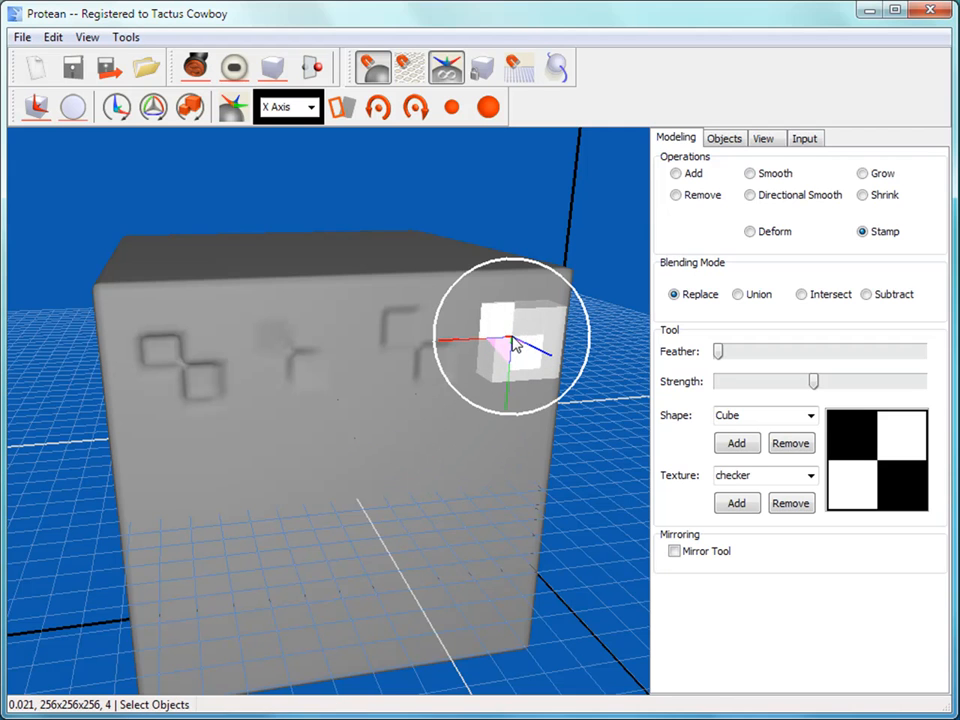
- Add clay.bmp from the alpha folder as a tool texture and set the tool's texture to clay
click(810, 476)
click(737, 506)
click(737, 503)
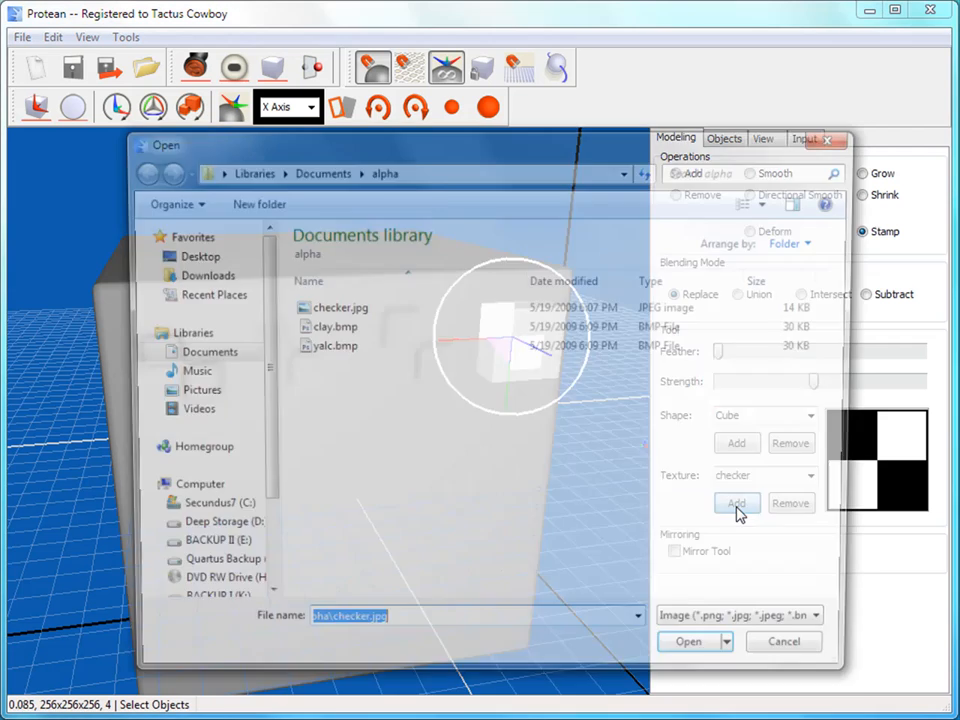
click(333, 327)
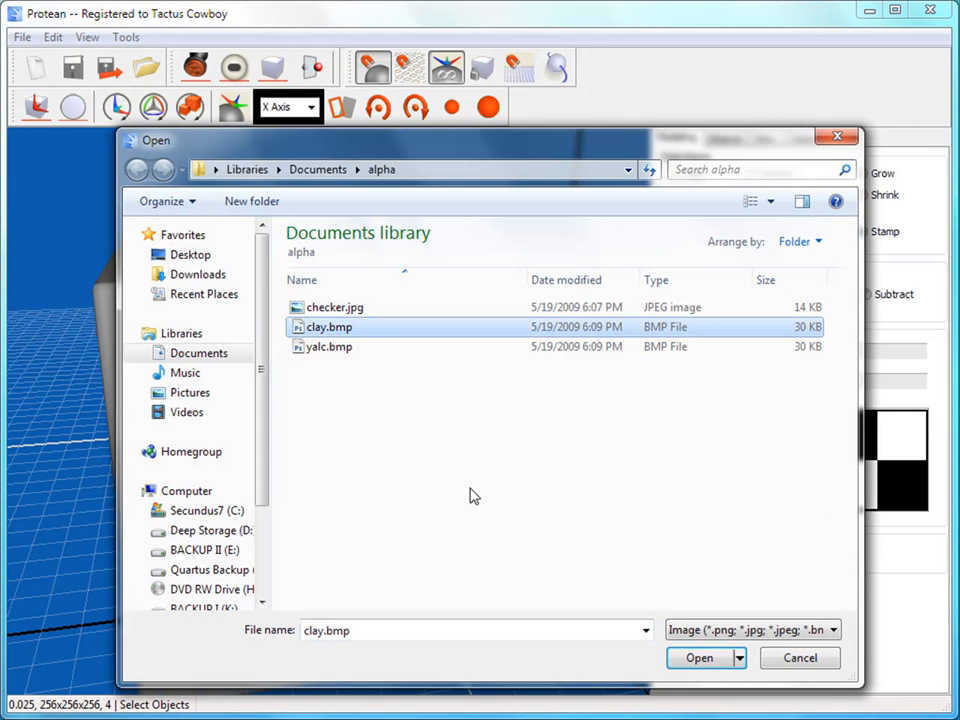
click(699, 658)
click(810, 476)
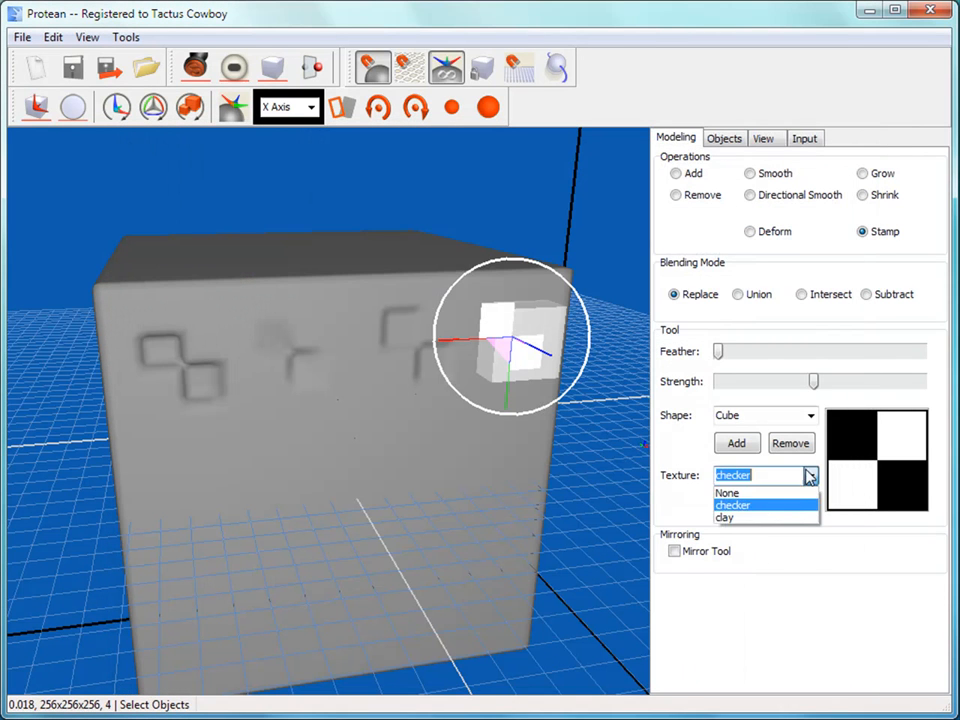
click(793, 517)
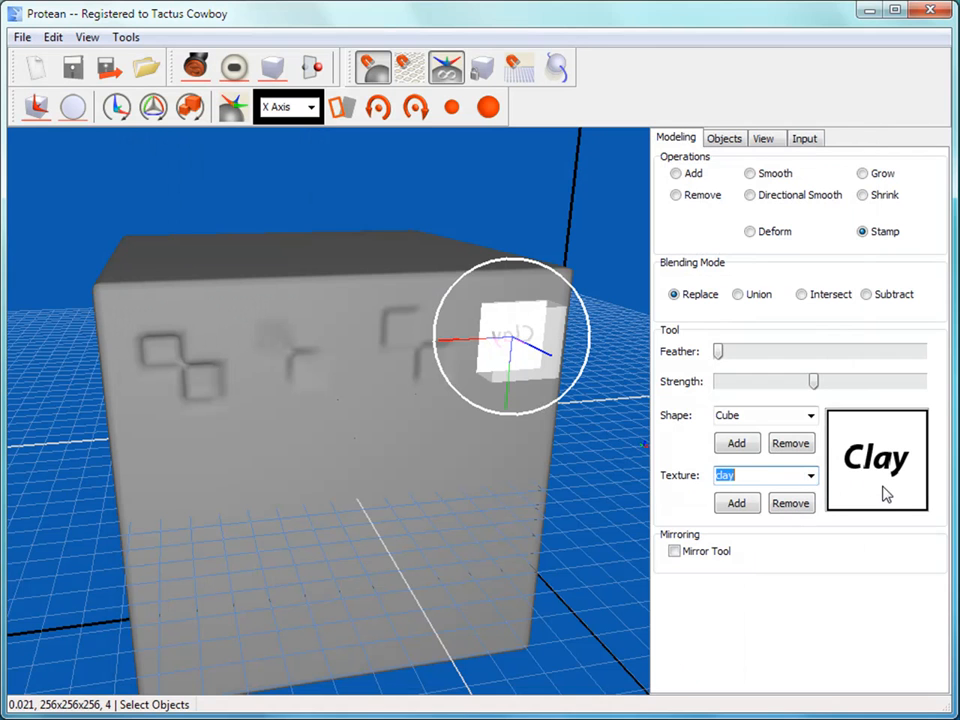
- Position the clay-textured cube tool near the middle of the block's front face, below the checker imprints
mouse_move(540, 366)
mouse_down()
mouse_move(362, 468)
mouse_move(394, 474)
mouse_move(405, 452)
mouse_move(394, 457)
mouse_up()
key(space)
key(space)
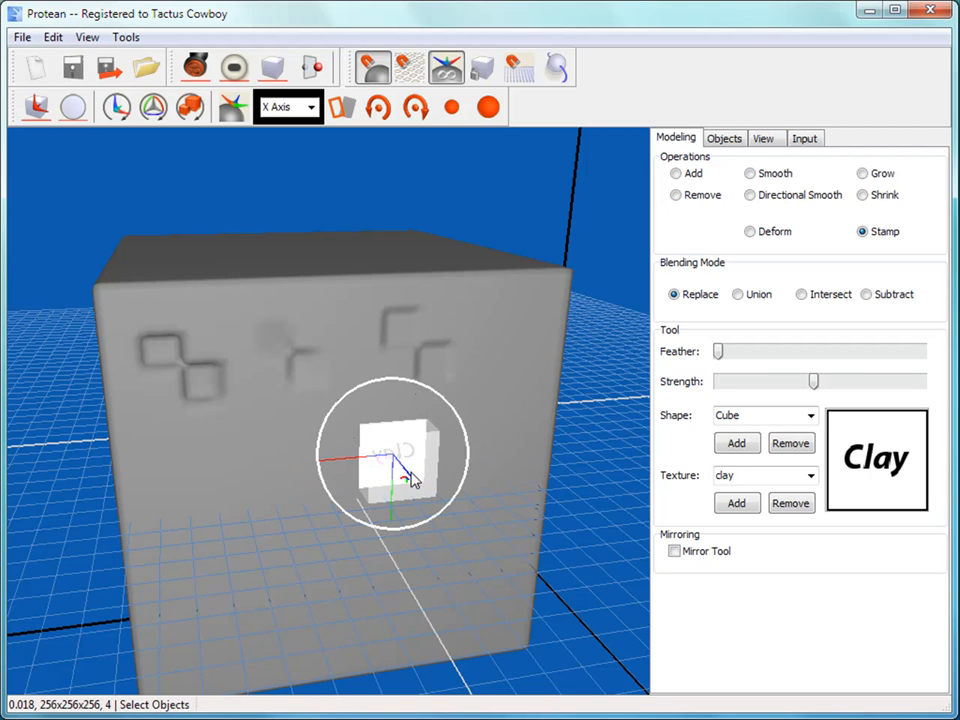
scroll(408, 476, up, 5)
mouse_move(489, 543)
middle_down()
mouse_move(485, 531)
mouse_move(454, 521)
mouse_move(476, 512)
mouse_move(487, 528)
middle_up()
scroll(485, 508, down, 5)
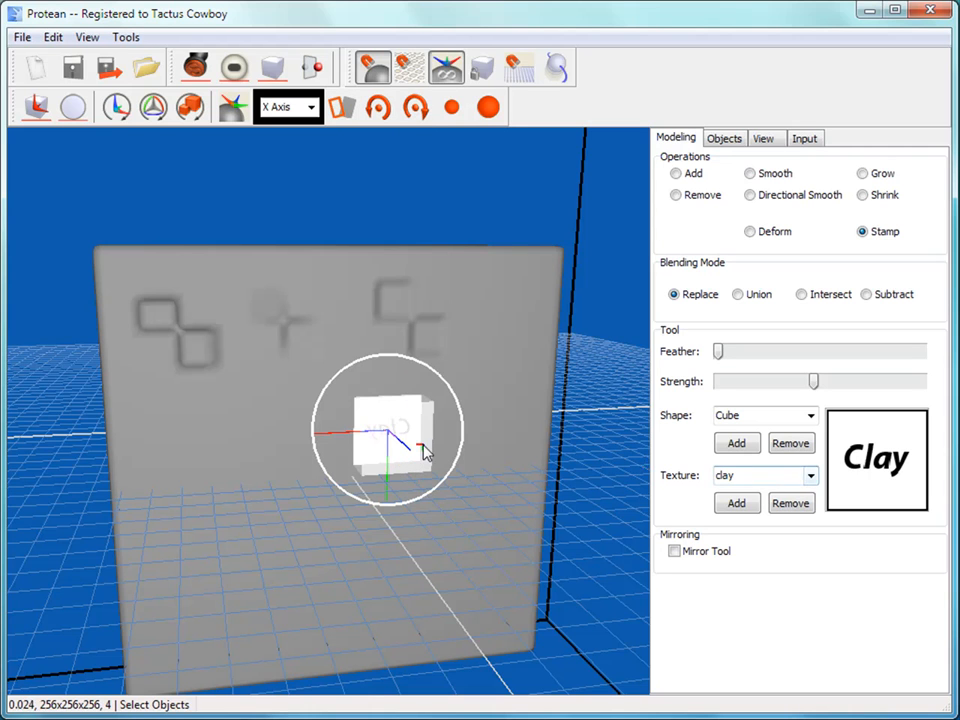
- Stamp the clay texture onto the right side of the block's front face, below the third checker imprint
key(space)
click(481, 428)
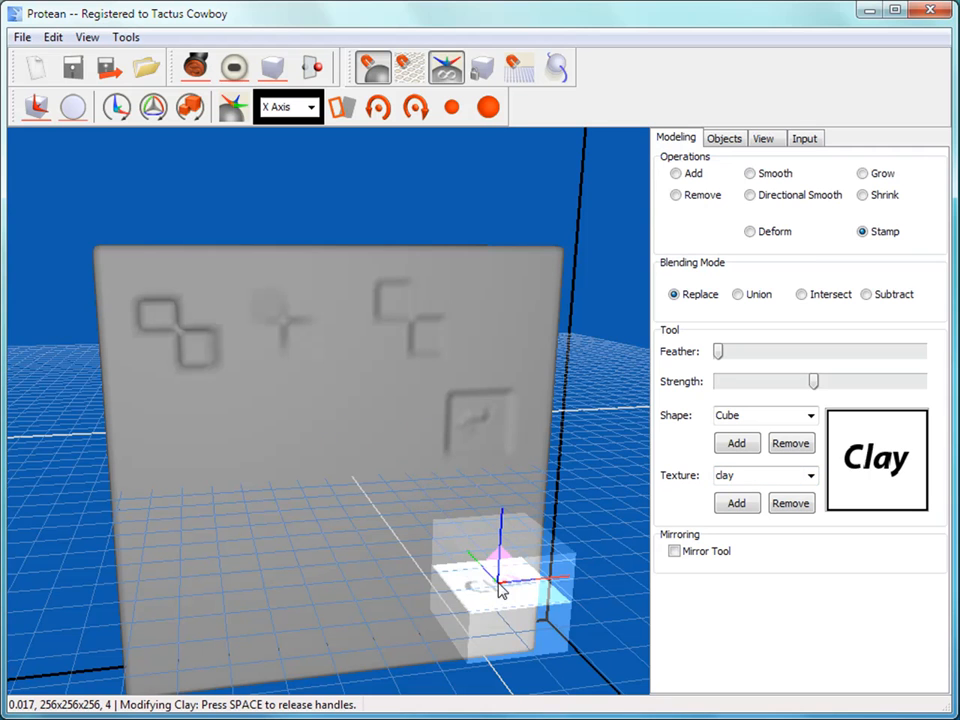
key(space)
- Add yalc.bmp from the alpha folder as a tool texture and set the tool's texture to yalc
click(811, 475)
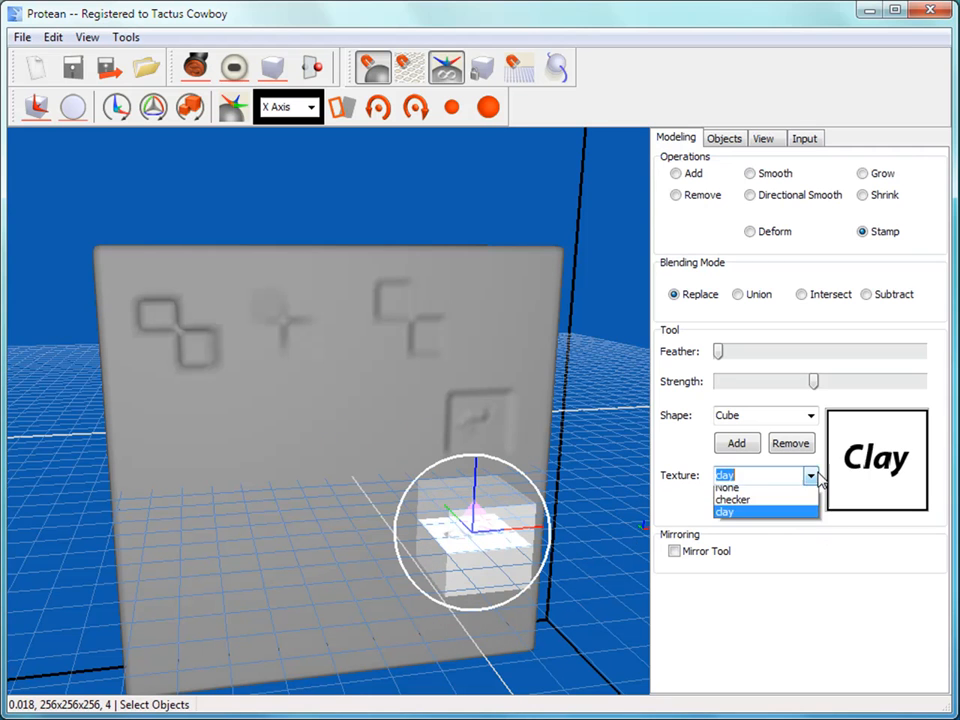
click(740, 516)
click(738, 505)
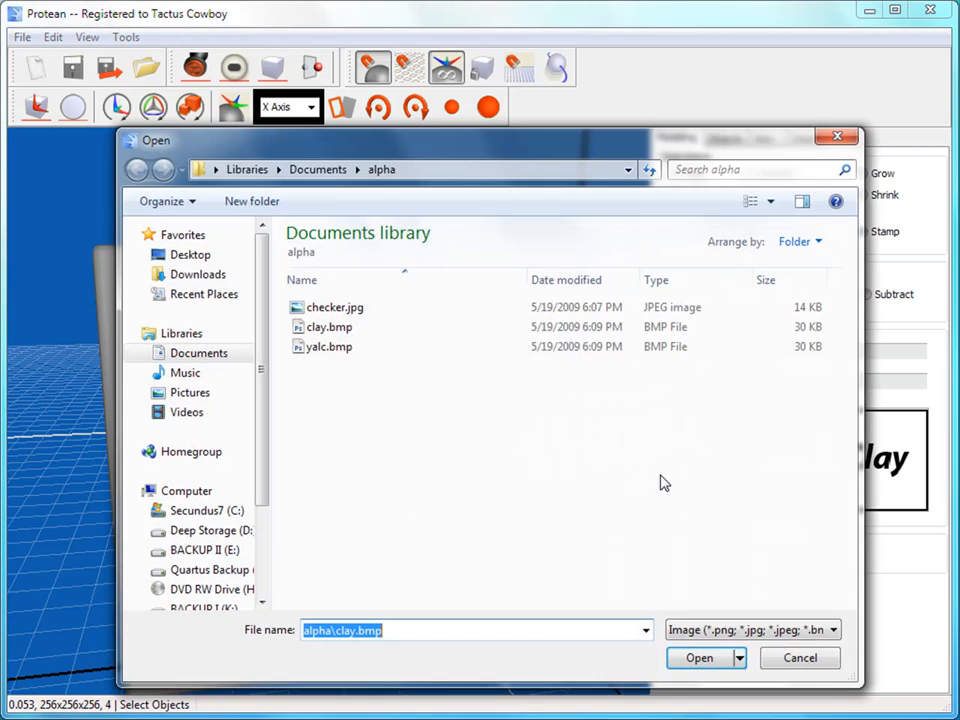
click(340, 346)
click(700, 658)
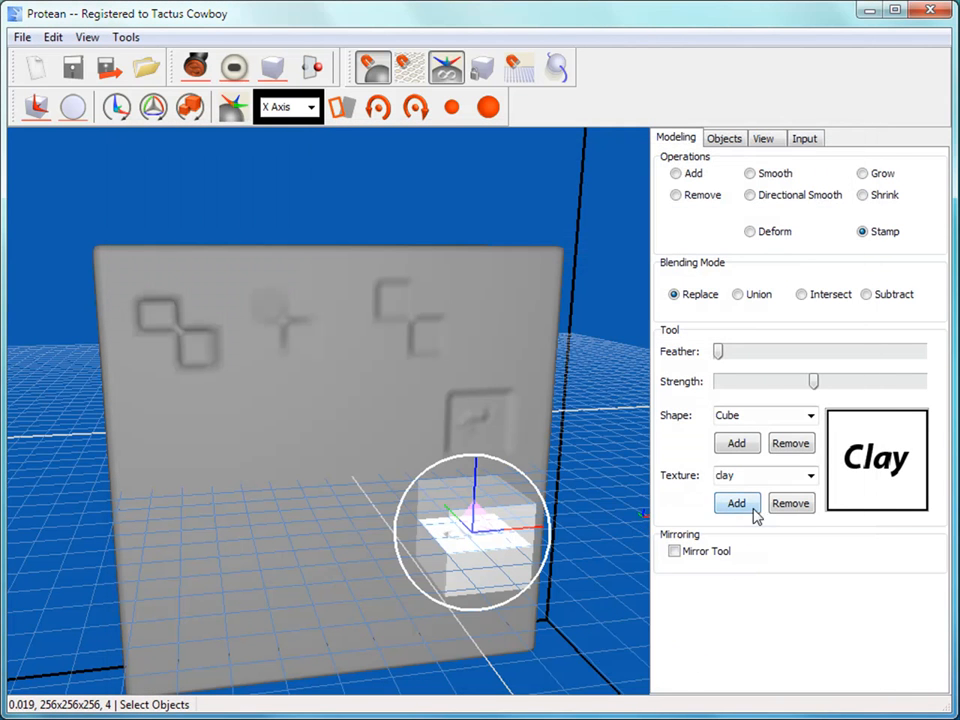
mouse_move(495, 548)
mouse_down()
mouse_move(375, 456)
mouse_move(370, 428)
mouse_up()
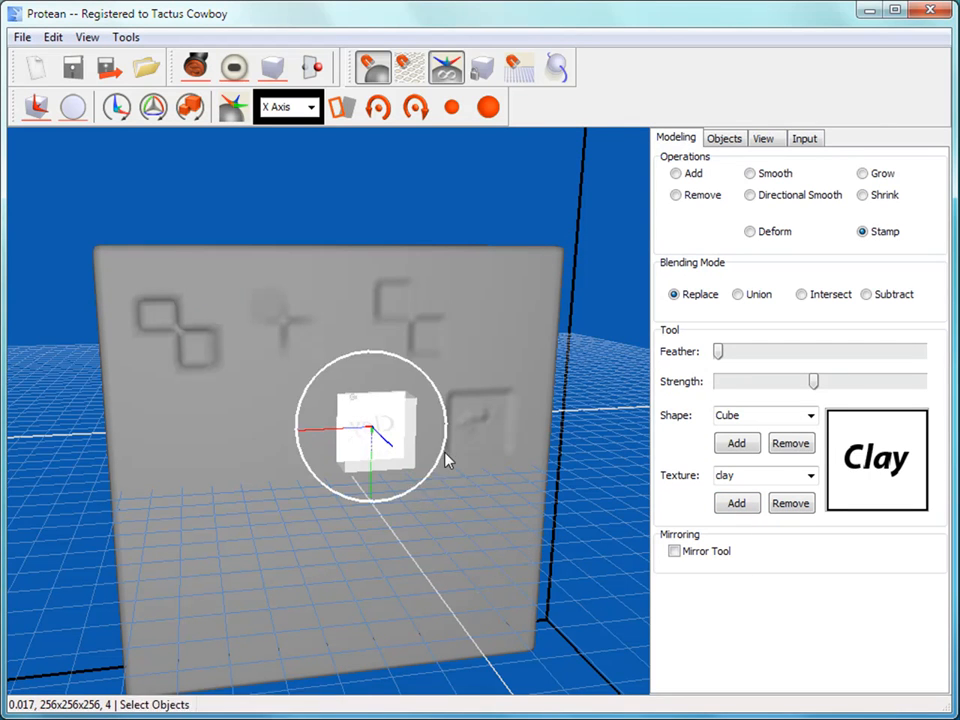
click(810, 475)
click(765, 529)
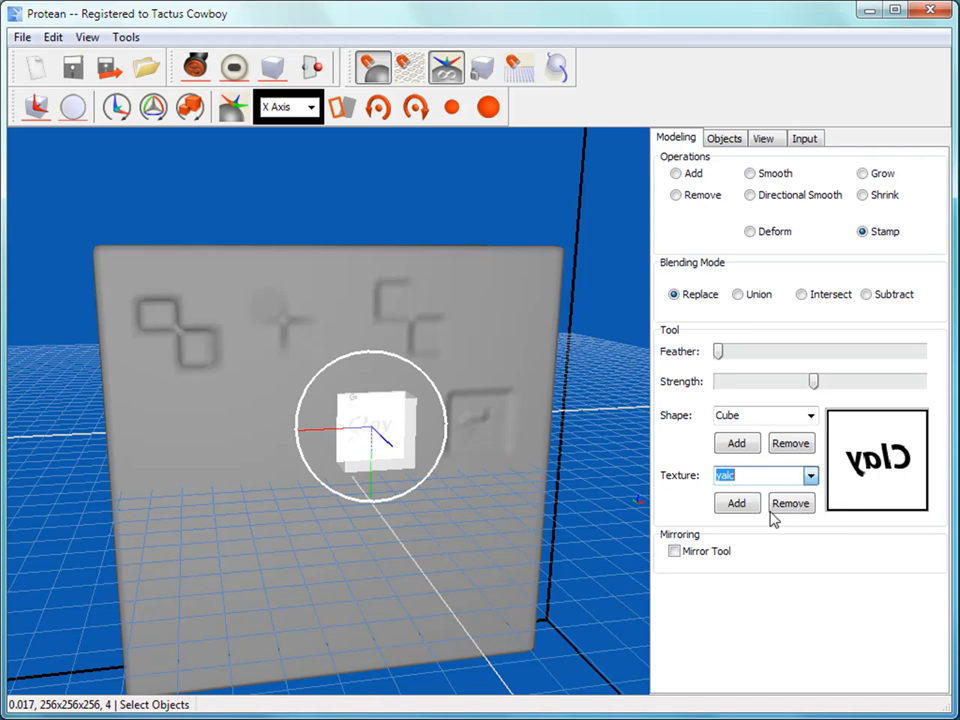
- Stamp the yalc texture onto the front face beside the clay imprint and release the tool handles
click(386, 437)
click(374, 421)
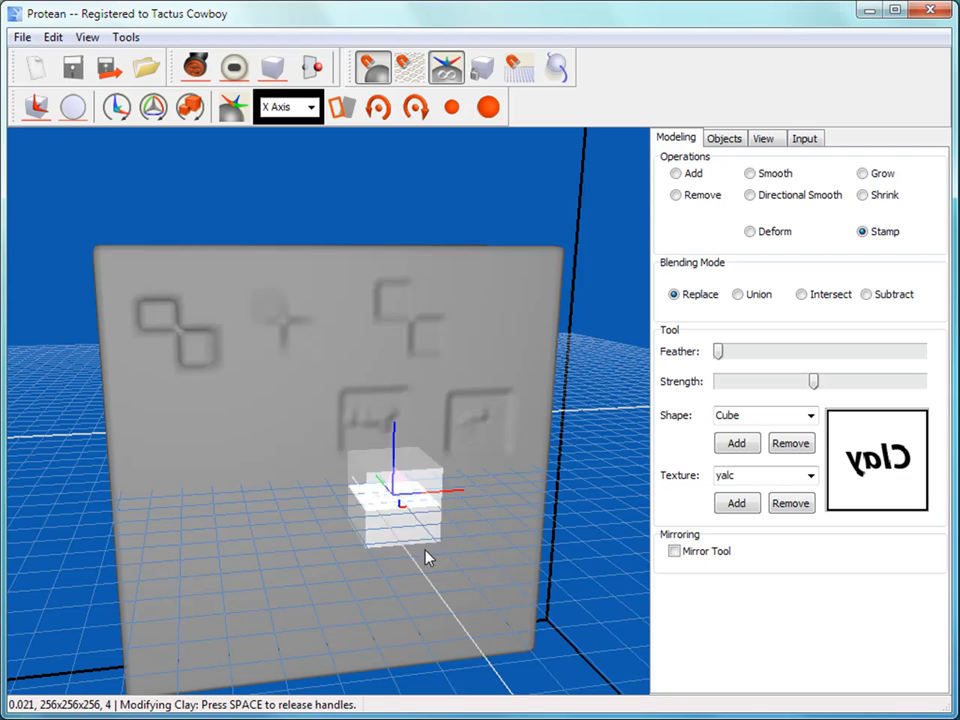
key(space)
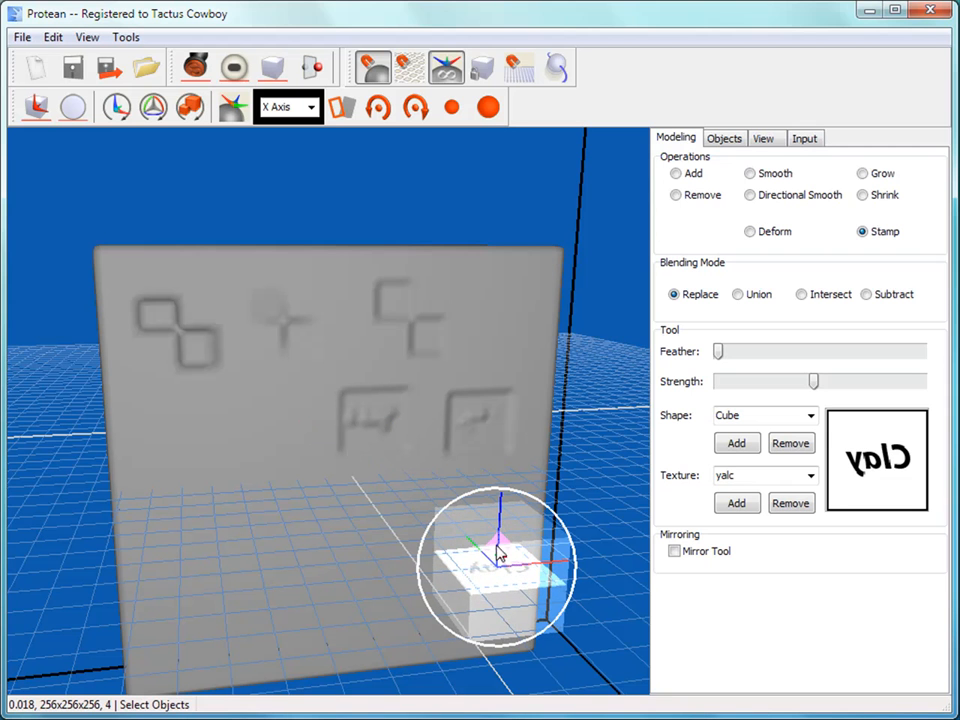
middle_drag(496, 471, 525, 493)
scroll(551, 499, down, 3)
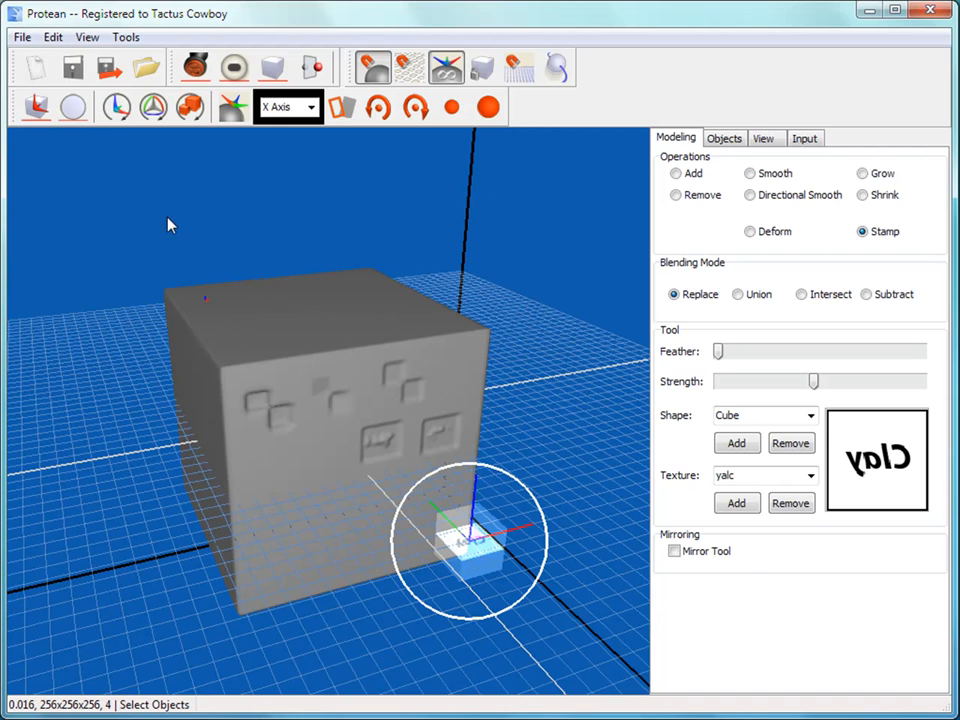
- Start a new scene at 1024x1024x1024 resolution and reset the cube tool to the origin
click(35, 67)
click(626, 588)
click(797, 653)
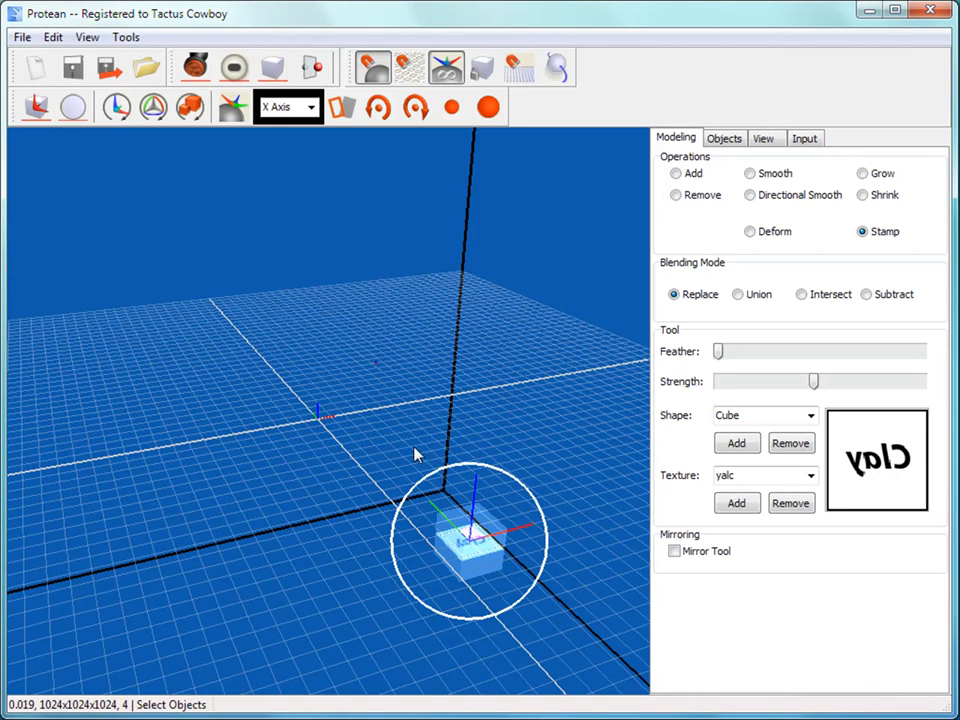
click(107, 109)
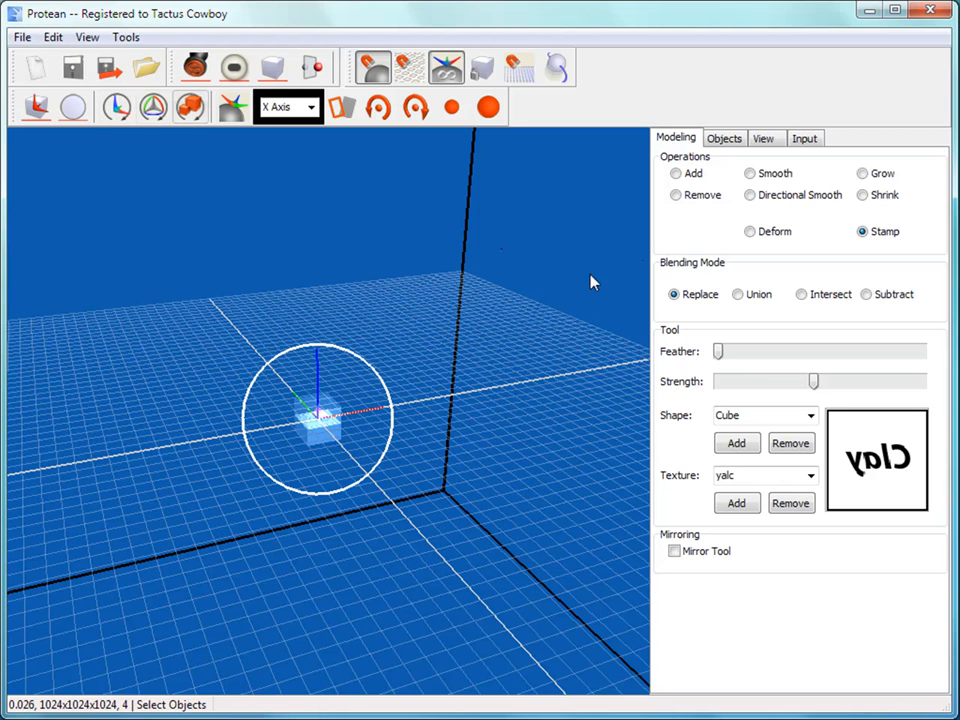
- Enlarge the cube tool and use the Add operation to create a large clay block at the origin
click(677, 174)
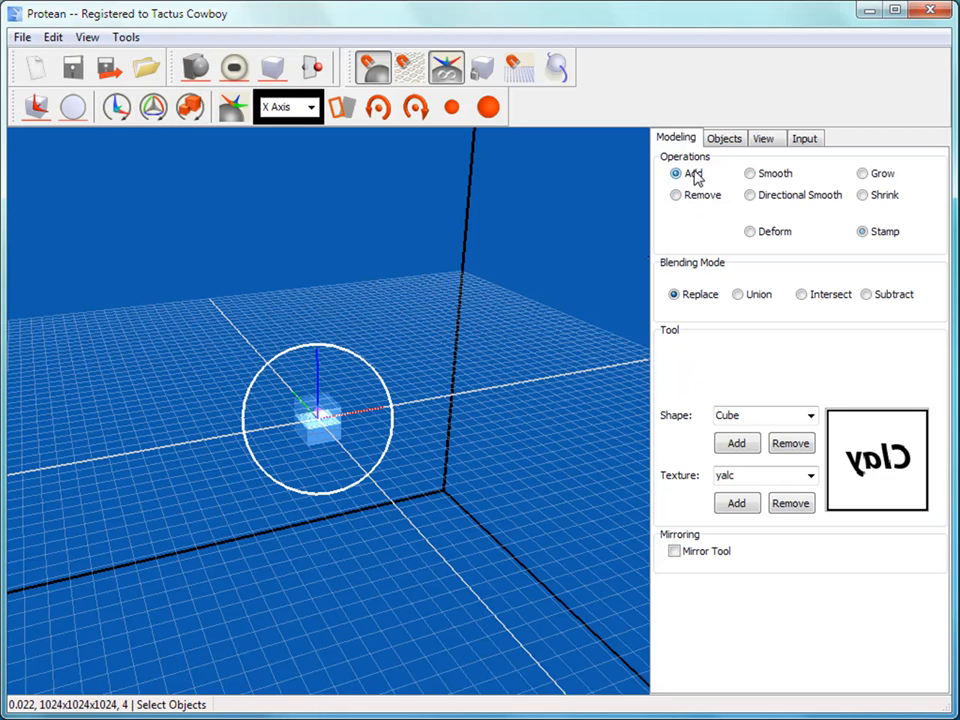
drag(385, 387, 624, 259)
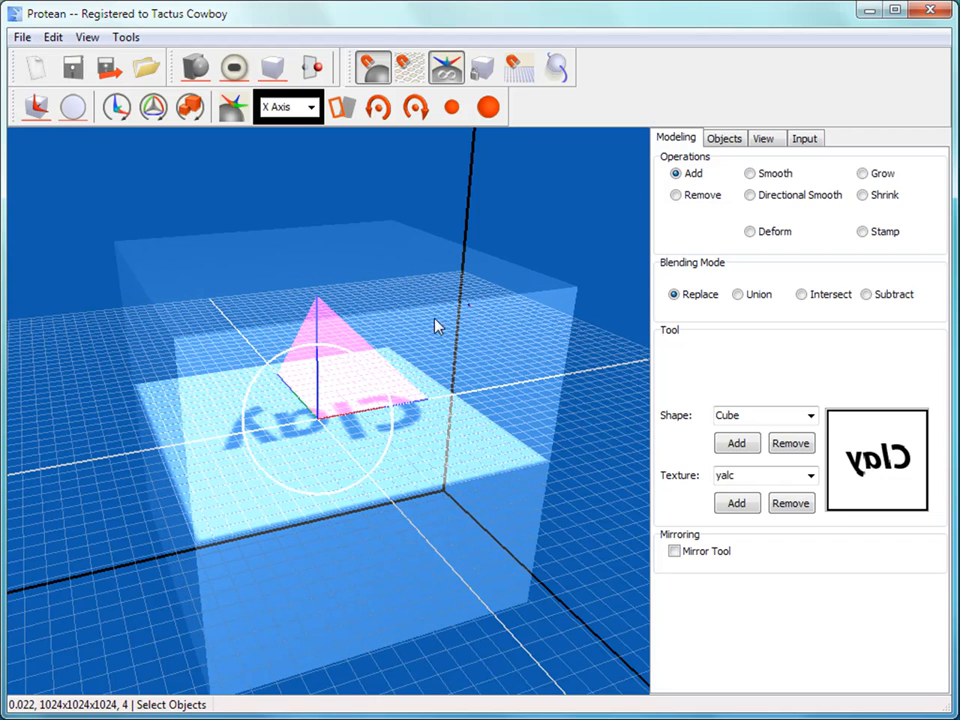
click(318, 358)
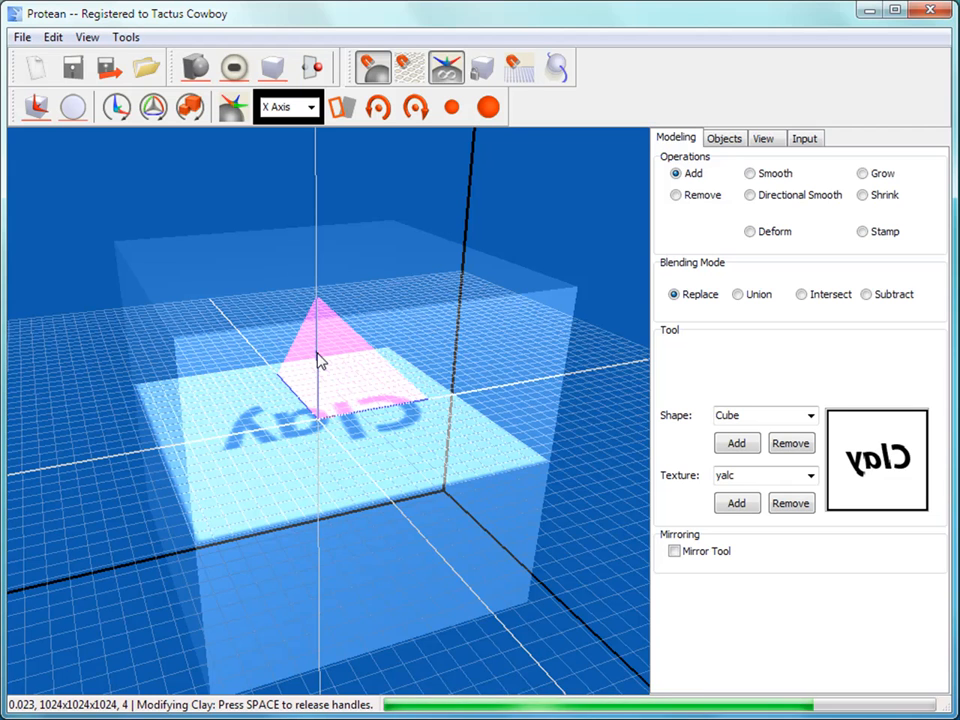
key(space)
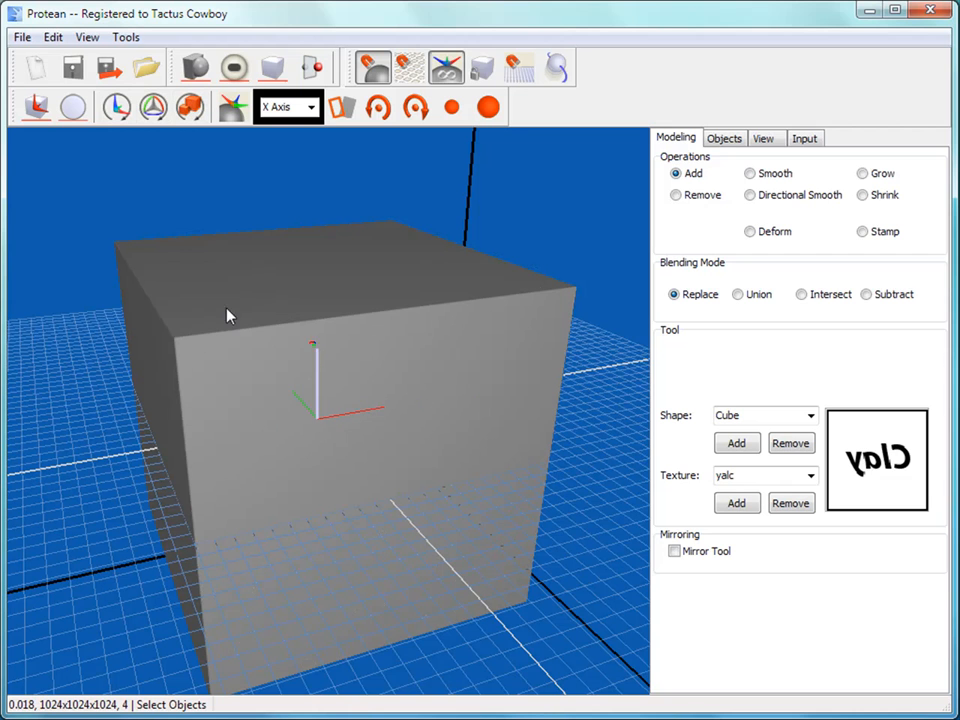
- Stamp the yalc texture onto the new block's front face with the small cube tool, using the Stamp operation
click(396, 506)
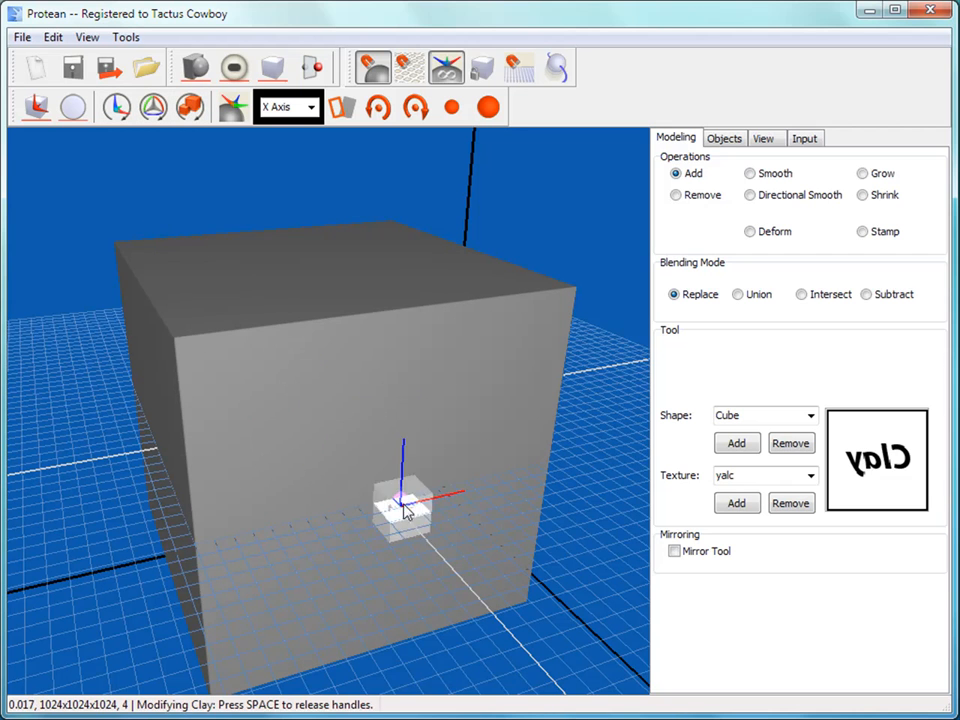
key(space)
scroll(390, 430, up, 10)
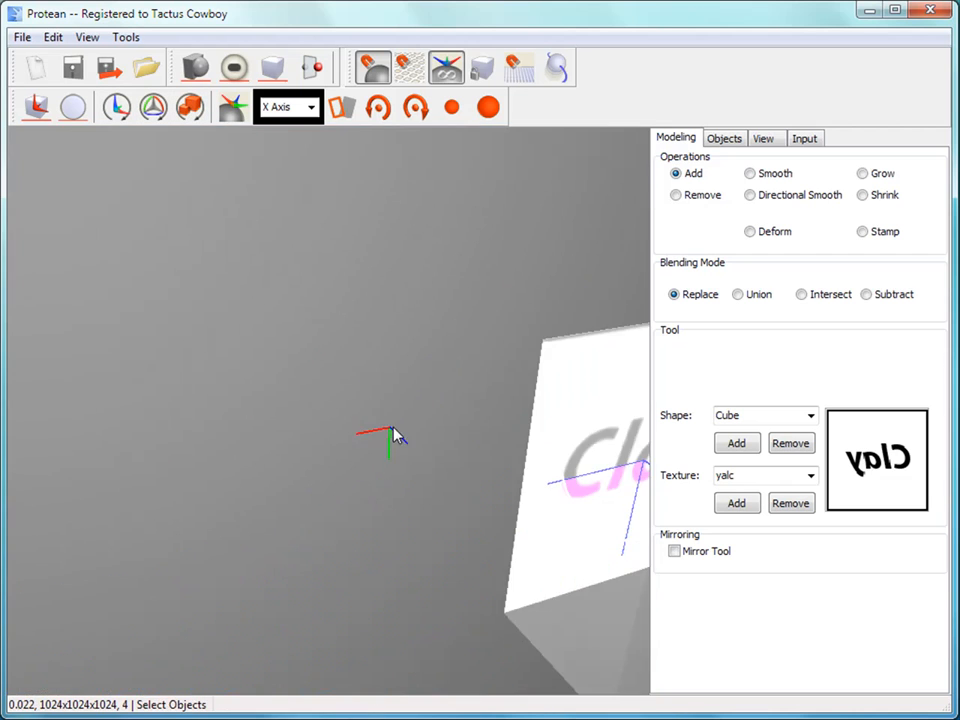
drag(632, 471, 360, 389)
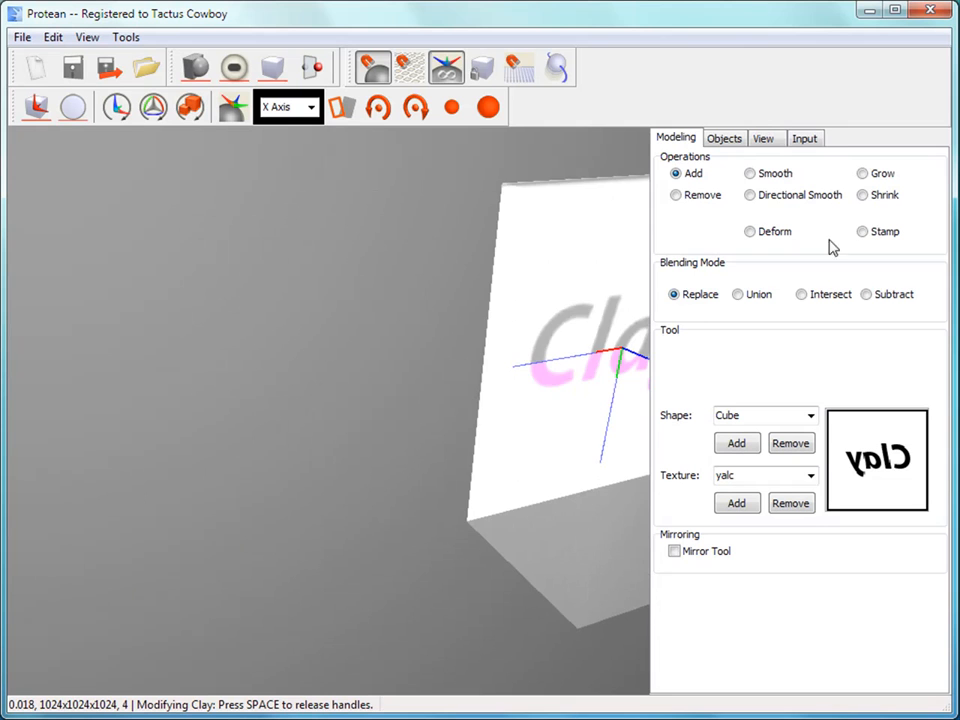
click(864, 232)
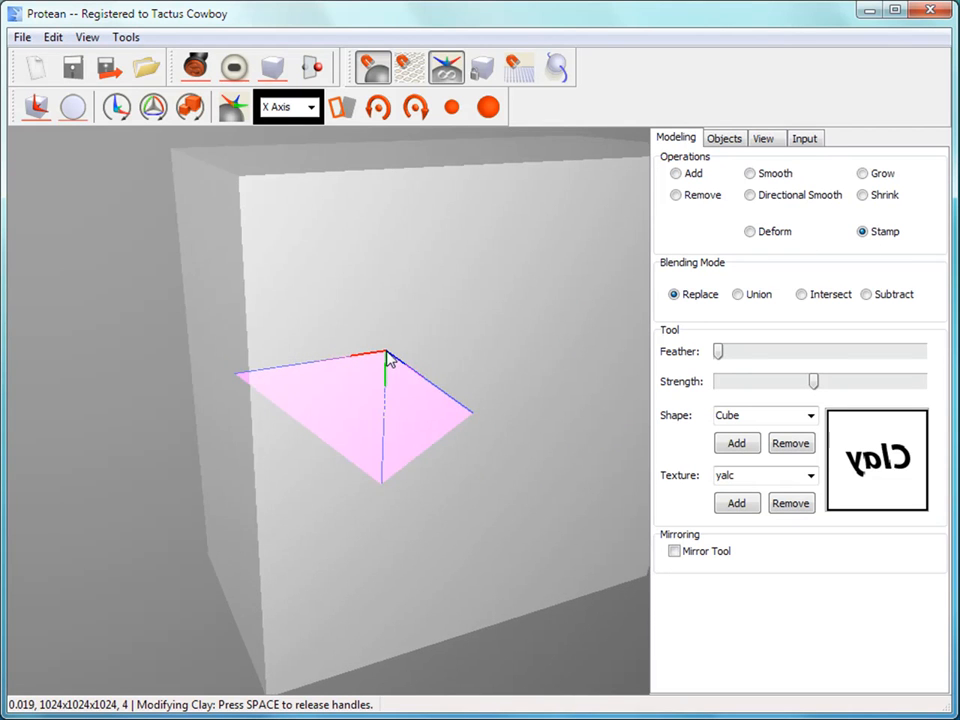
click(377, 360)
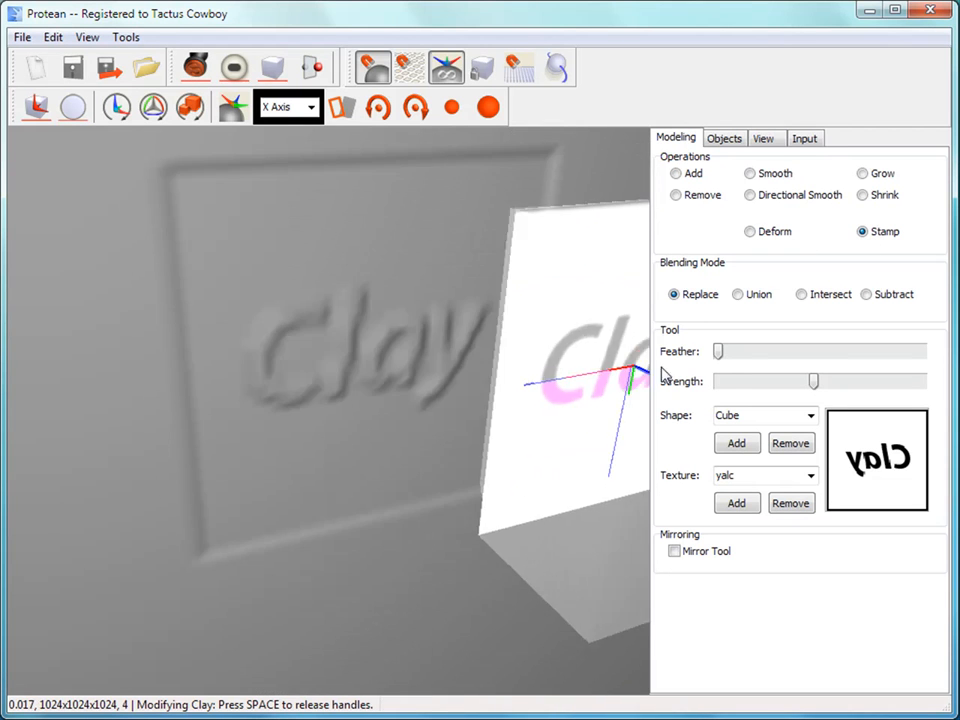
- Turn tool mirroring on and off again
scroll(622, 384, down, 4)
scroll(558, 435, down, 3)
mouse_move(551, 463)
middle_down()
mouse_move(502, 451)
mouse_move(549, 452)
mouse_move(553, 443)
middle_up()
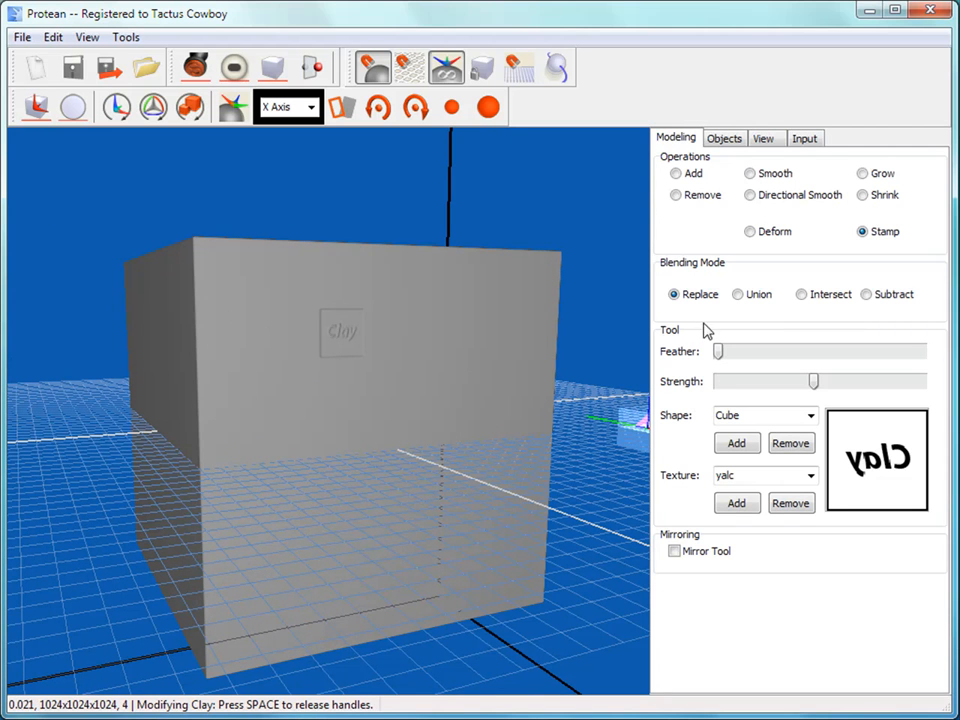
click(675, 551)
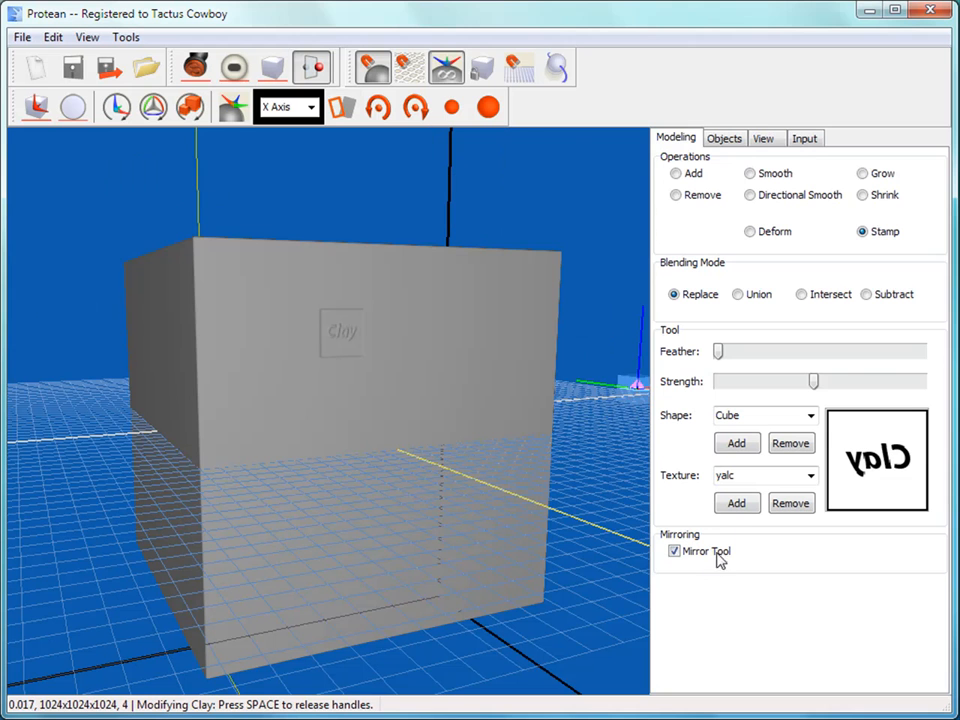
click(712, 553)
middle_drag(474, 500, 493, 549)
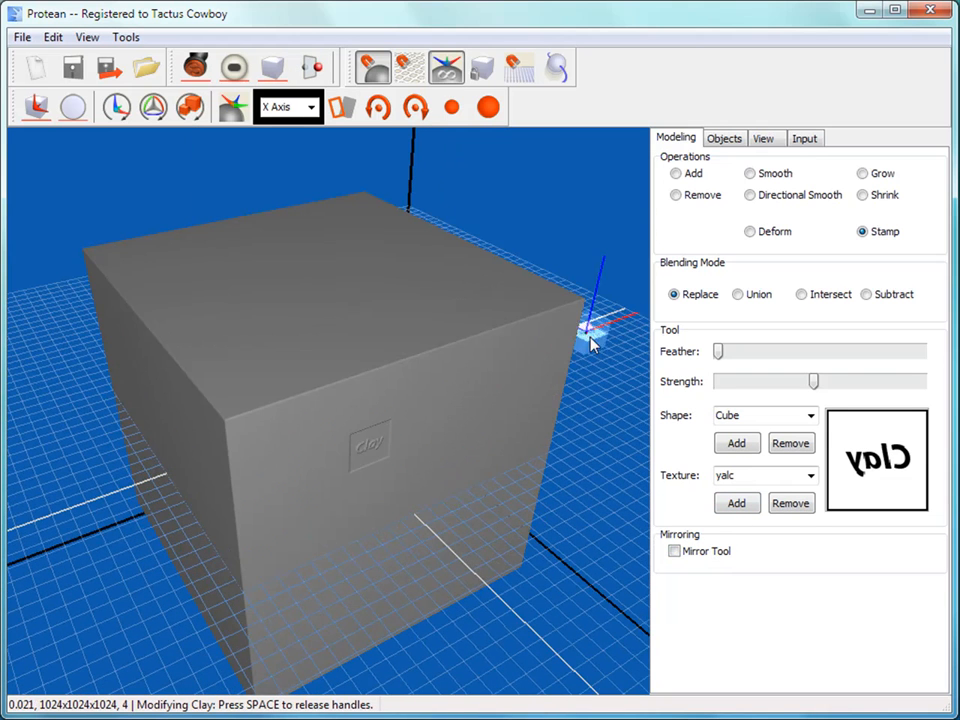
- Switch the modeling operation to Add, Smooth and finally Remove, and release the tool handles beside the block
click(677, 174)
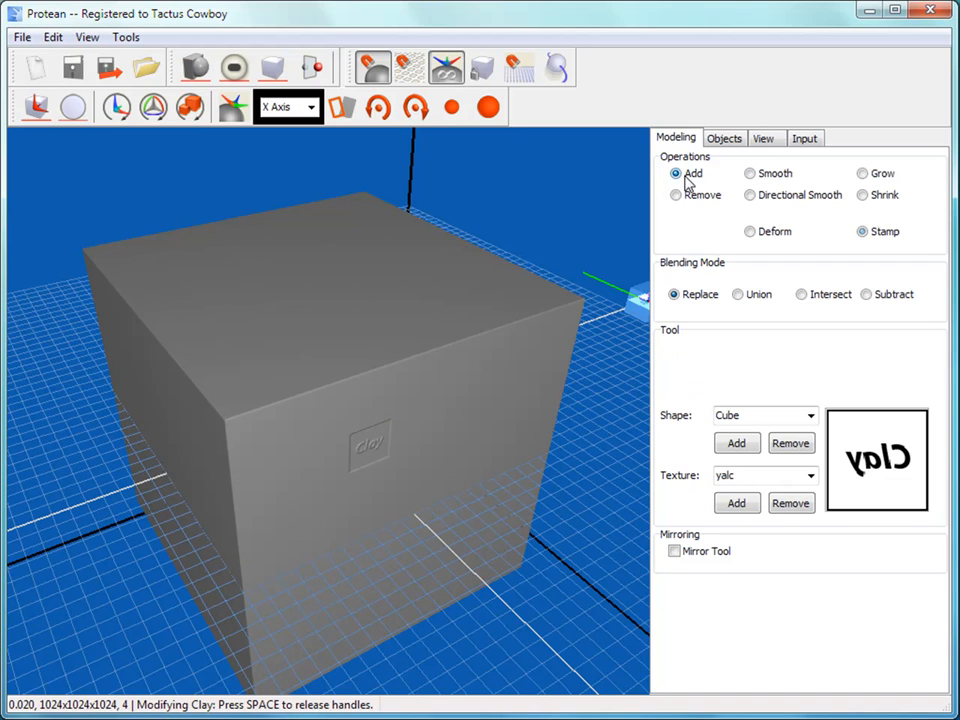
click(750, 175)
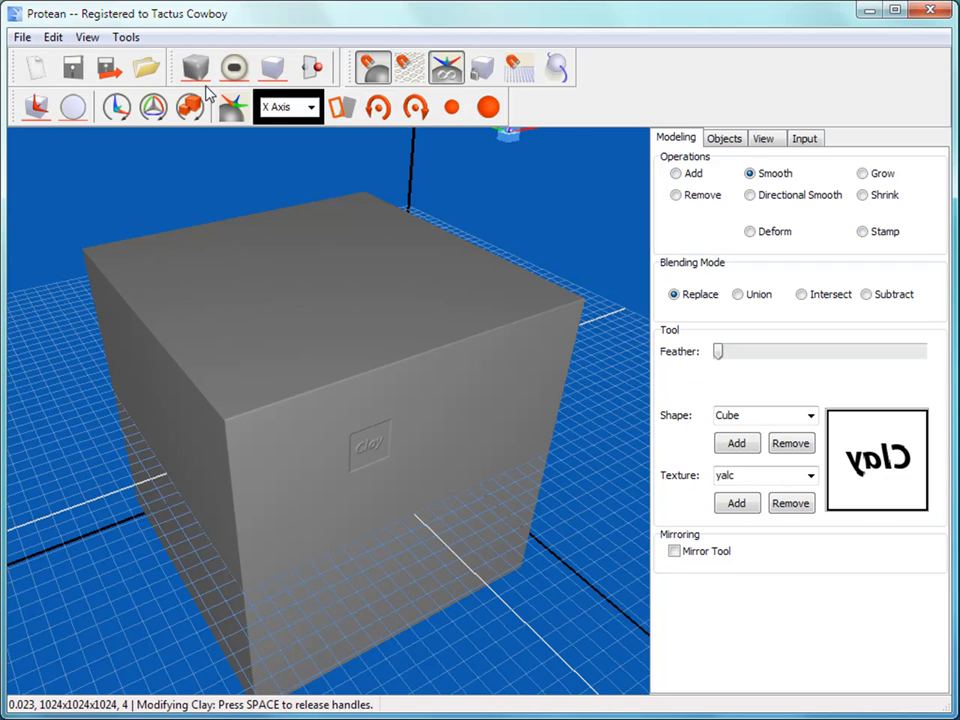
click(681, 204)
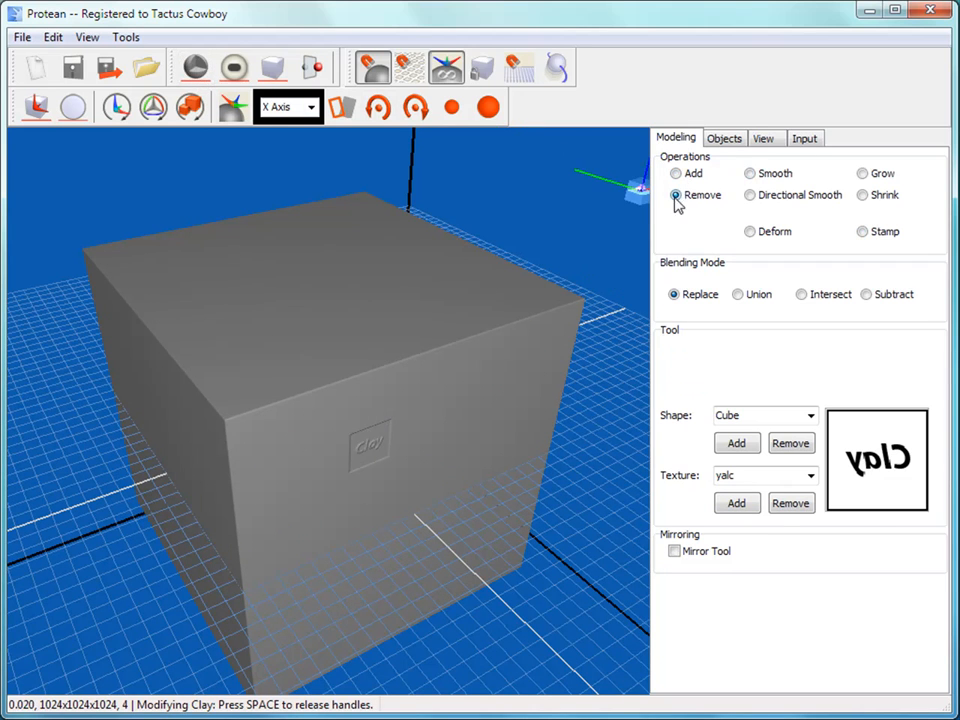
key(space)
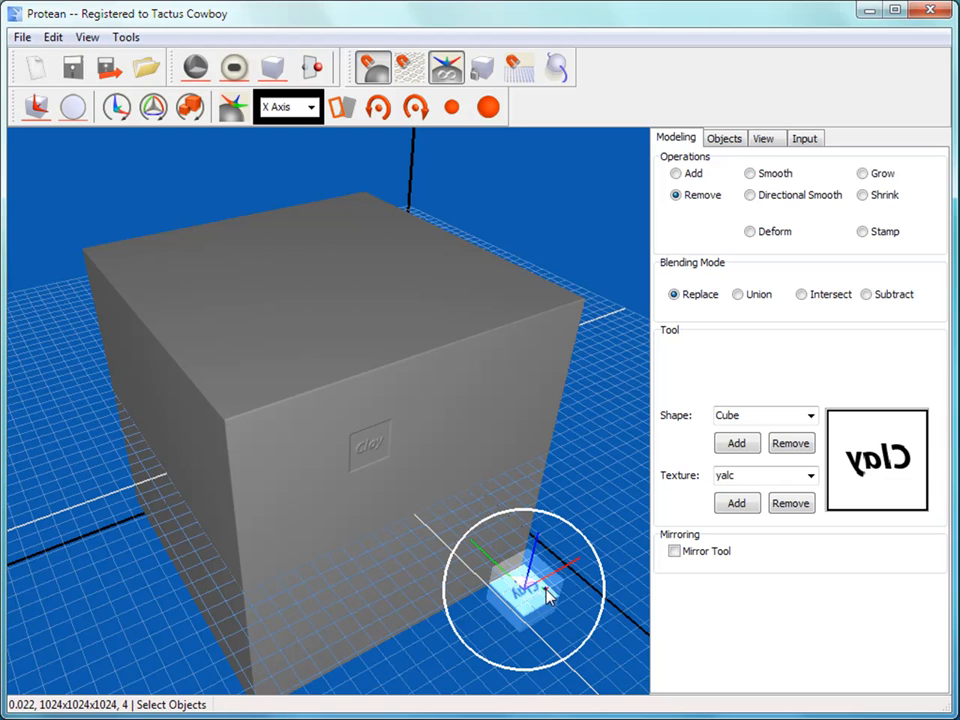
- Set the tool's manipulation handle to Rotate (Global)
click(73, 107)
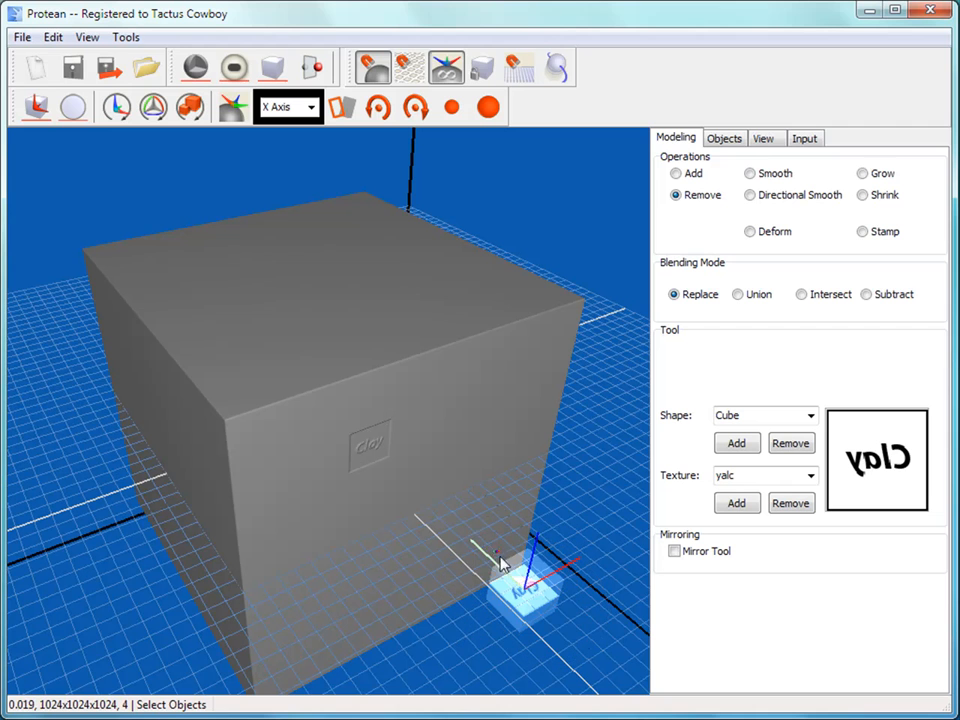
click(74, 110)
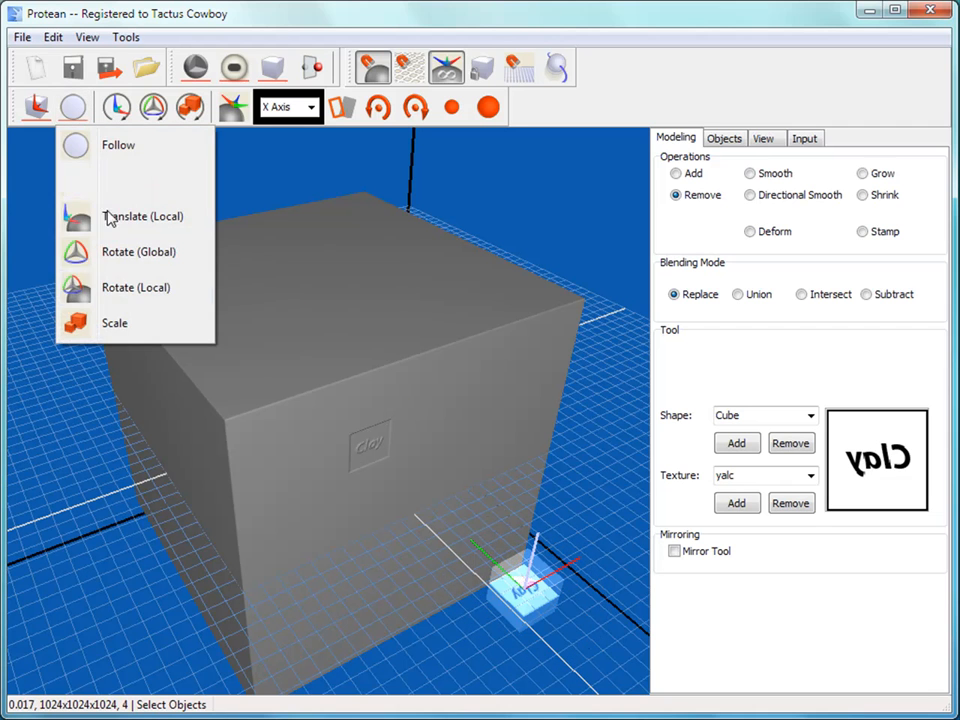
click(123, 247)
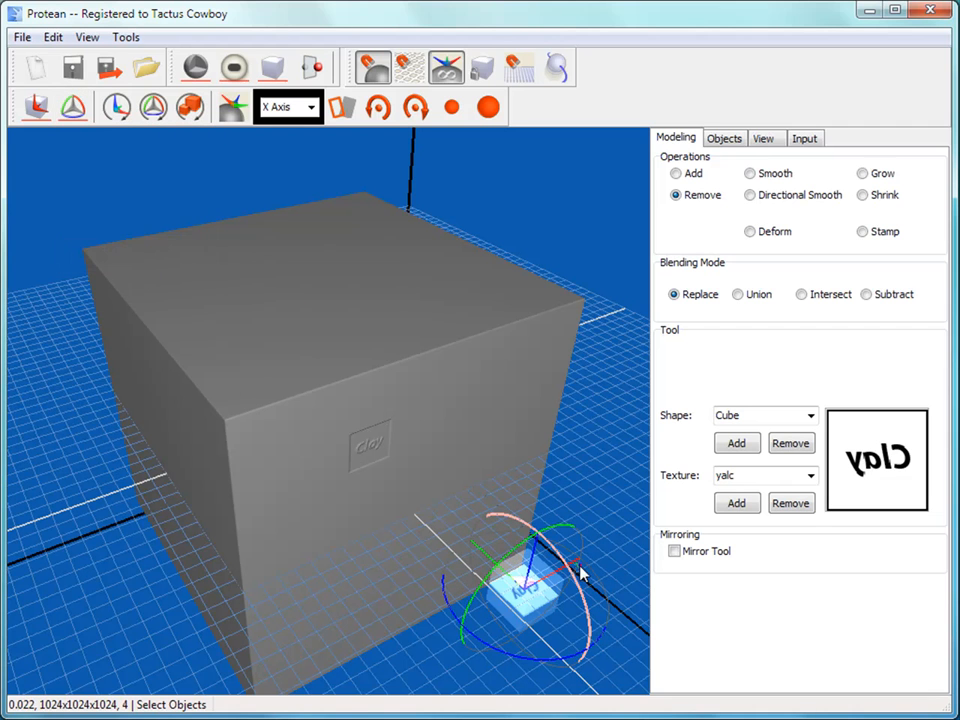